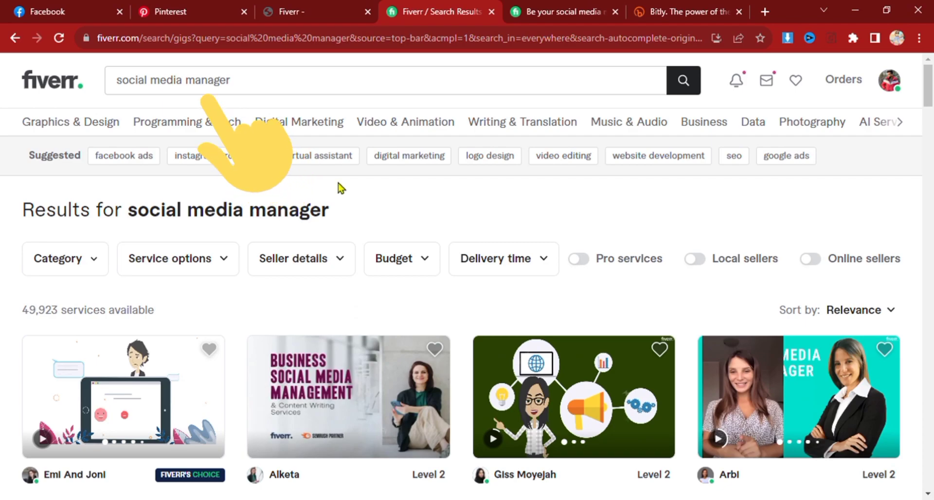
- Search Fiverr for "social media manager" and open the Fiverr's Choice gig "I will be your social media marketing manager and content creator"
{"action": "left_click", "coordinate": [373, 81]}
{"action": "key", "text": "Return"}
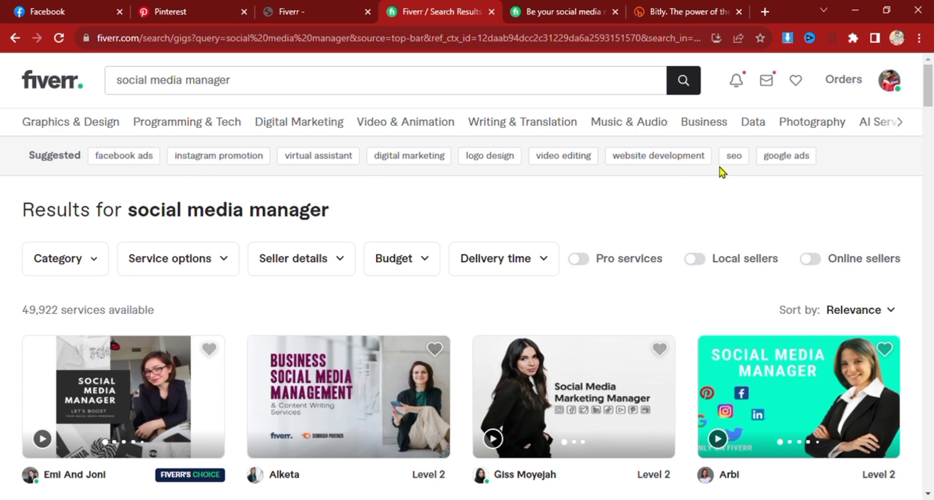
{"action": "scroll", "coordinate": [174, 323], "scroll_direction": "down", "scroll_amount": 2}
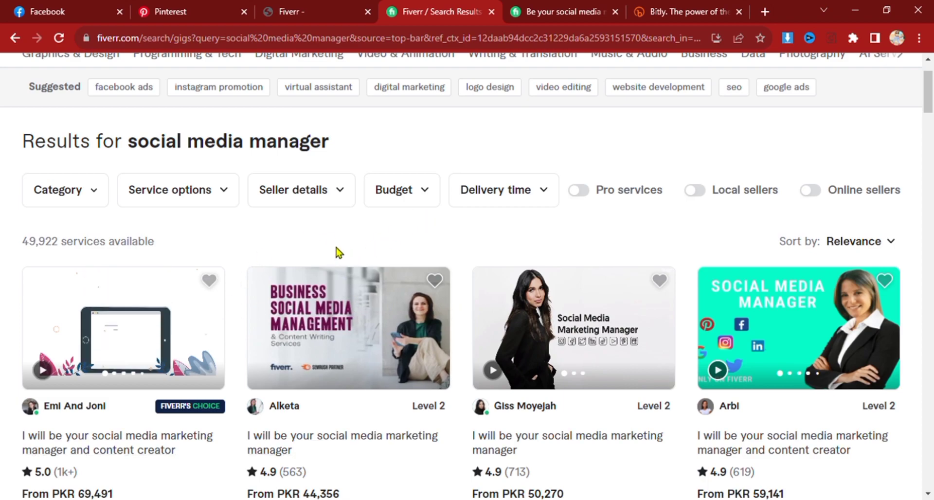
{"action": "scroll", "coordinate": [151, 288], "scroll_direction": "down", "scroll_amount": 1}
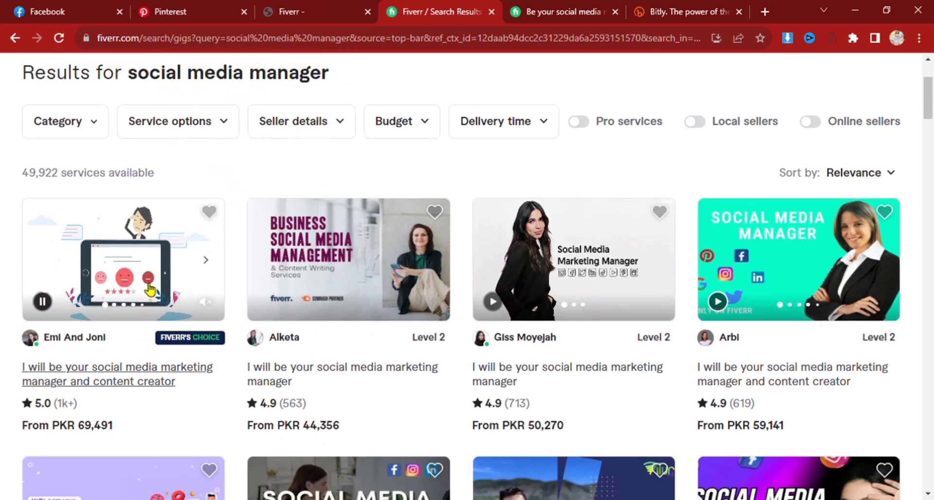
{"action": "scroll", "coordinate": [146, 290], "scroll_direction": "down", "scroll_amount": 1}
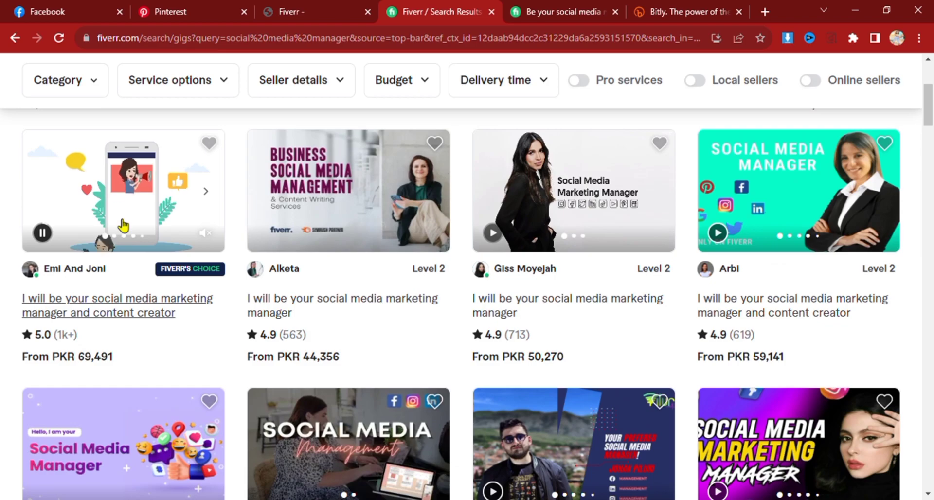
{"action": "left_click", "coordinate": [123, 225]}
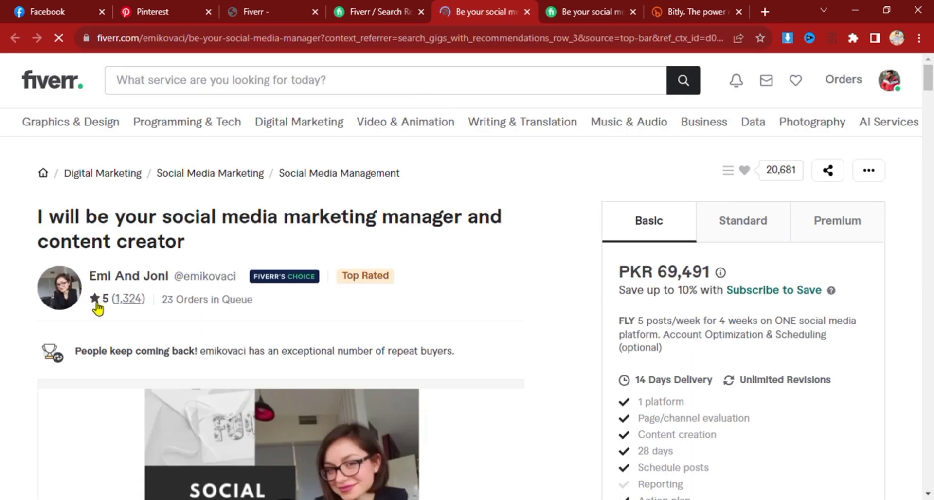
- Check the gig's orders in queue and the price and contents of its Premium package
{"action": "left_click_drag", "start_coordinate": [100, 304], "coordinate": [227, 315]}
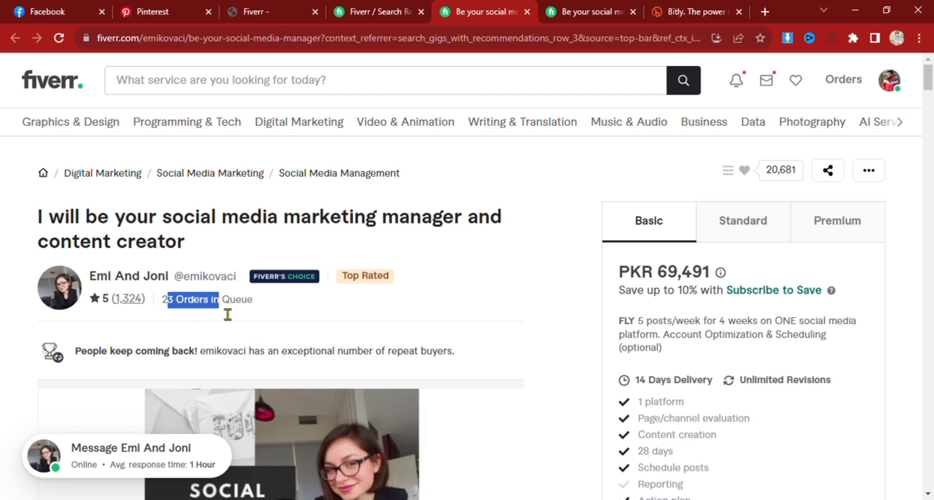
{"action": "left_click", "coordinate": [858, 217]}
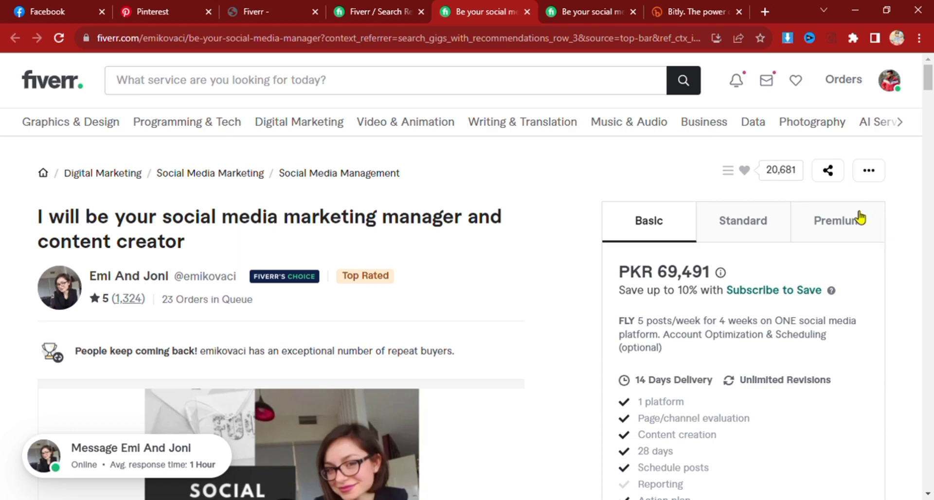
{"action": "left_click_drag", "start_coordinate": [664, 273], "coordinate": [724, 277]}
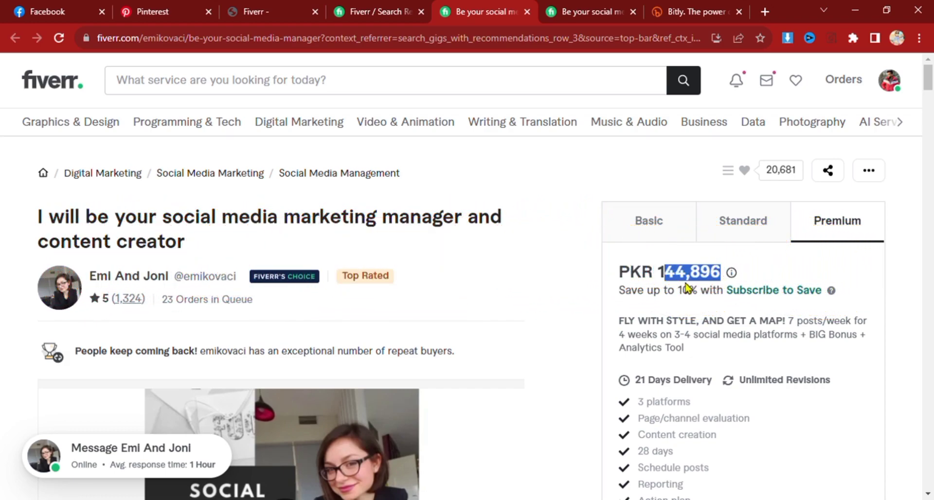
{"action": "scroll", "coordinate": [459, 282], "scroll_direction": "down", "scroll_amount": 2}
{"action": "scroll", "coordinate": [409, 168], "scroll_direction": "up", "scroll_amount": 2}
- Copy the gig's page address and set it as the landing page URL for the Default and Deep Links in Fiverr Affiliates
{"action": "left_click", "coordinate": [461, 40]}
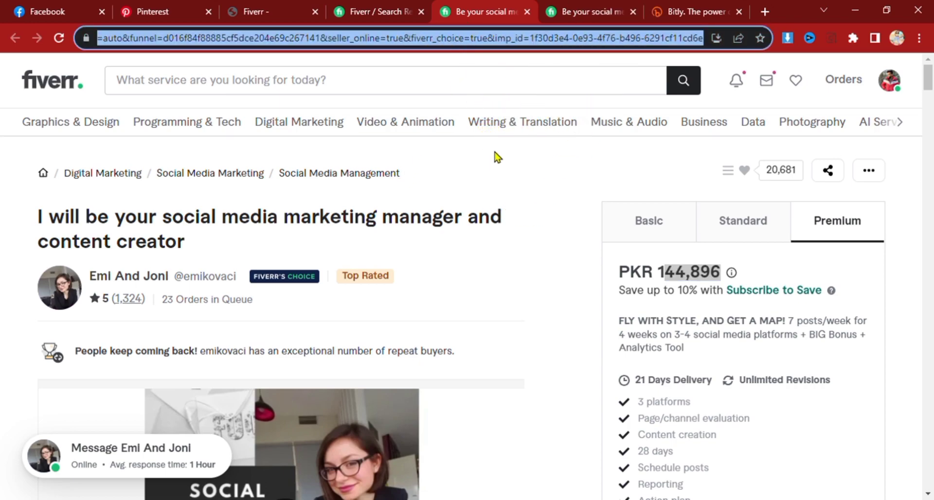
{"action": "left_click", "coordinate": [296, 7]}
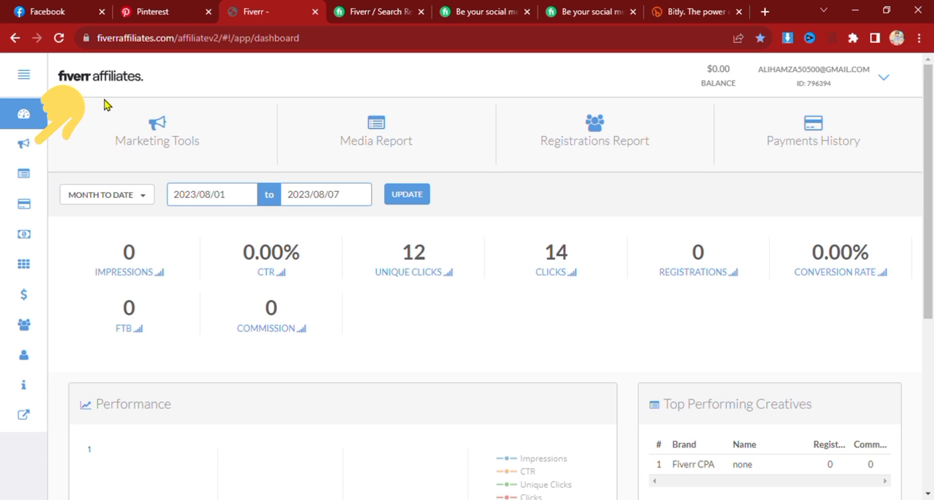
{"action": "mouse_move", "coordinate": [17, 144]}
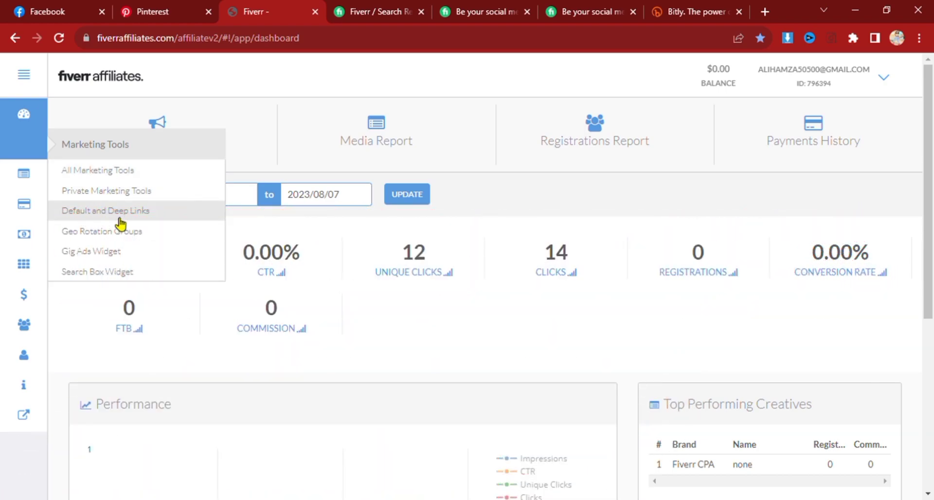
{"action": "left_click", "coordinate": [72, 219]}
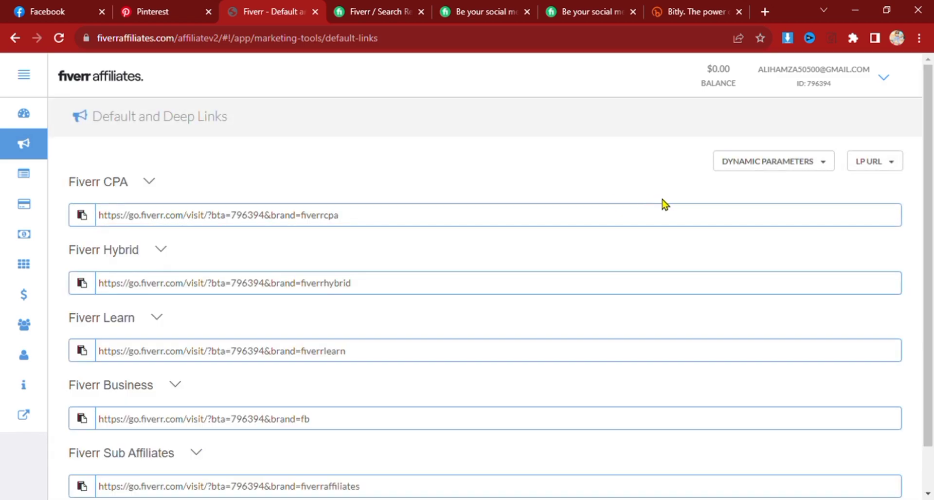
{"action": "left_click", "coordinate": [895, 164]}
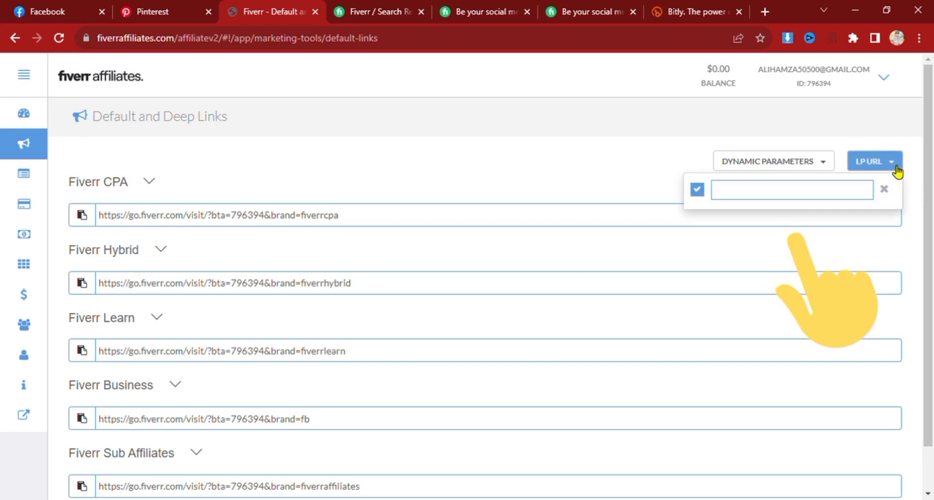
{"action": "left_click", "coordinate": [807, 190]}
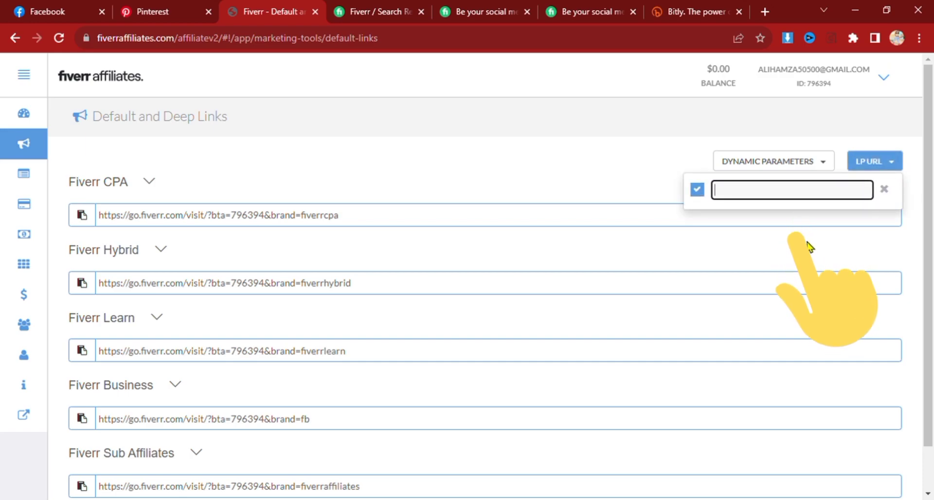
{"action": "key", "text": "ctrl+v"}
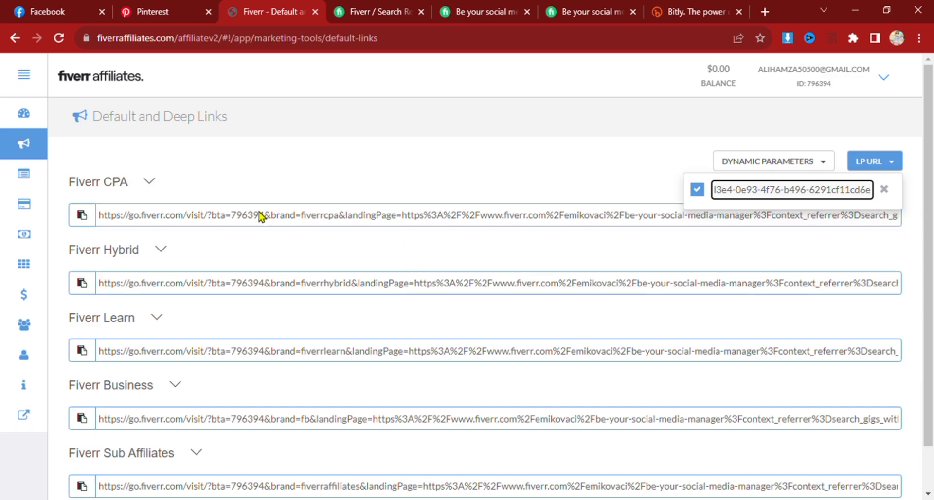
- Copy the Fiverr CPA affiliate link that contains the gig's landing page
{"action": "scroll", "coordinate": [269, 238], "scroll_direction": "down", "scroll_amount": 2}
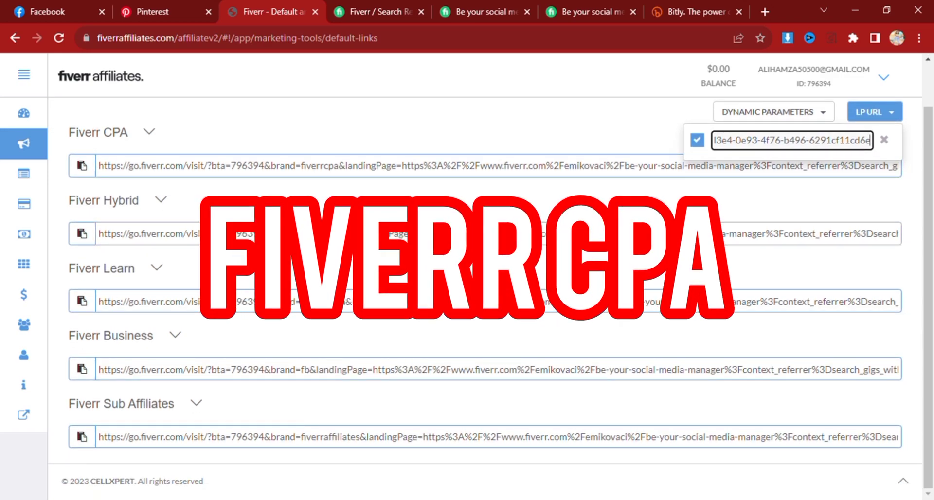
{"action": "scroll", "coordinate": [82, 154], "scroll_direction": "up", "scroll_amount": 2}
{"action": "left_click_drag", "start_coordinate": [62, 182], "coordinate": [137, 197]}
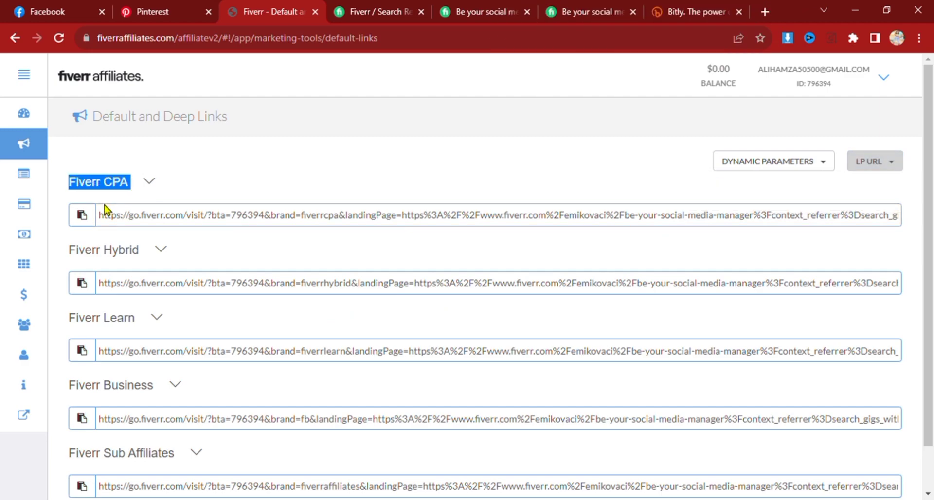
{"action": "left_click", "coordinate": [87, 217]}
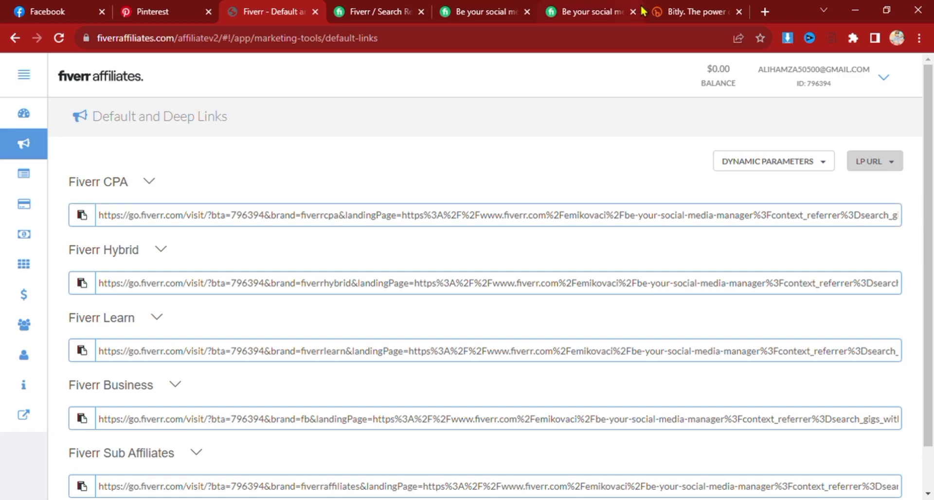
- Switch to Bitly and create a short link with the copied Fiverr CPA link as the destination
{"action": "left_click", "coordinate": [675, 10]}
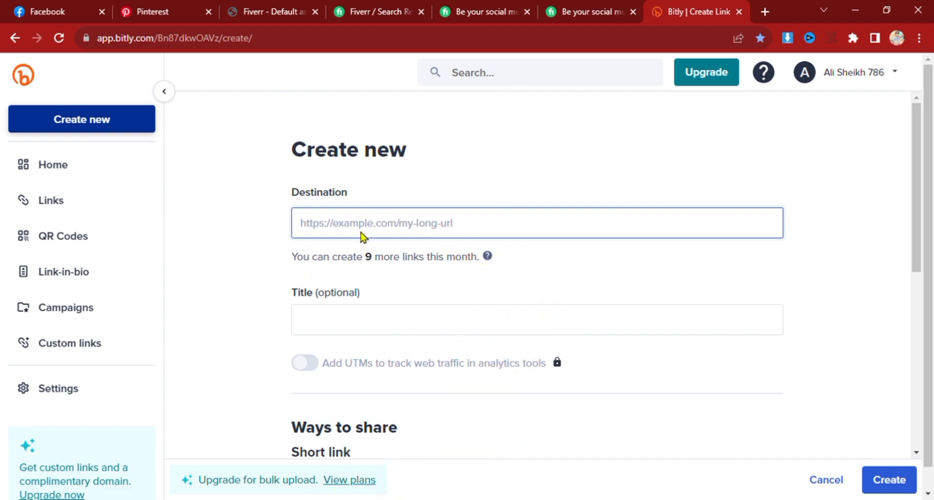
{"action": "key", "text": "ctrl+v"}
{"action": "scroll", "coordinate": [452, 345], "scroll_direction": "down", "scroll_amount": 5}
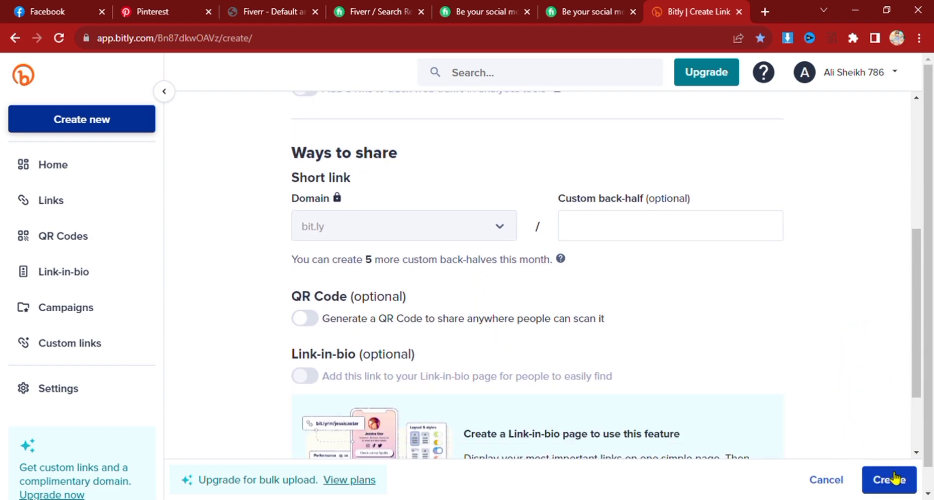
{"action": "left_click", "coordinate": [887, 480]}
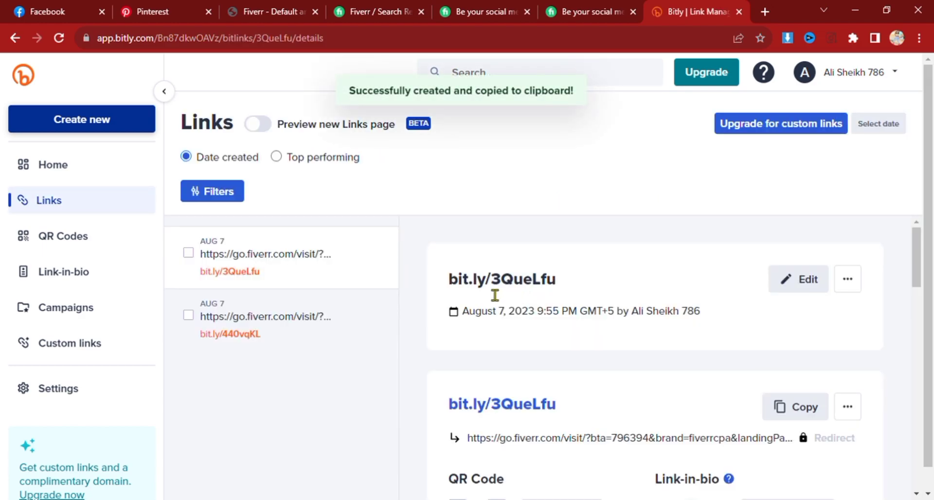
- Copy the short link bit.ly/3QueLfu, test it in a new browser tab, and close that tab
{"action": "left_click_drag", "start_coordinate": [450, 284], "coordinate": [540, 284]}
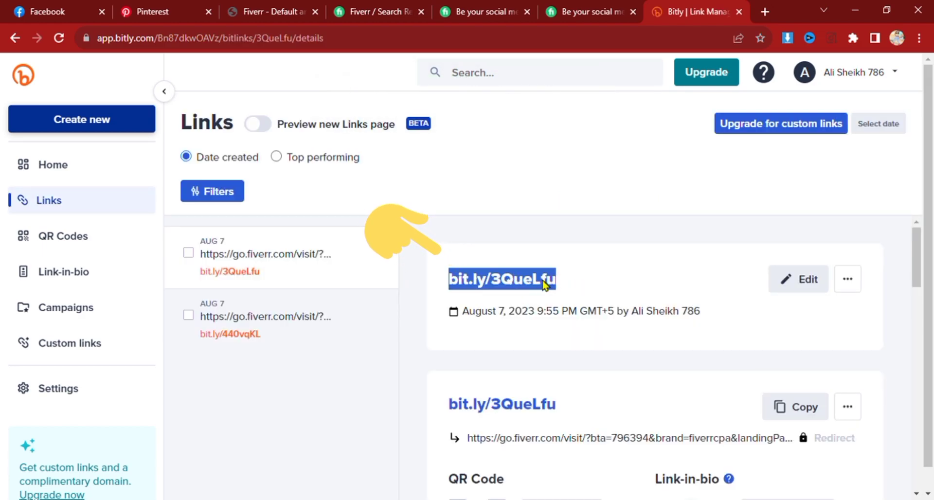
{"action": "left_click", "coordinate": [762, 12]}
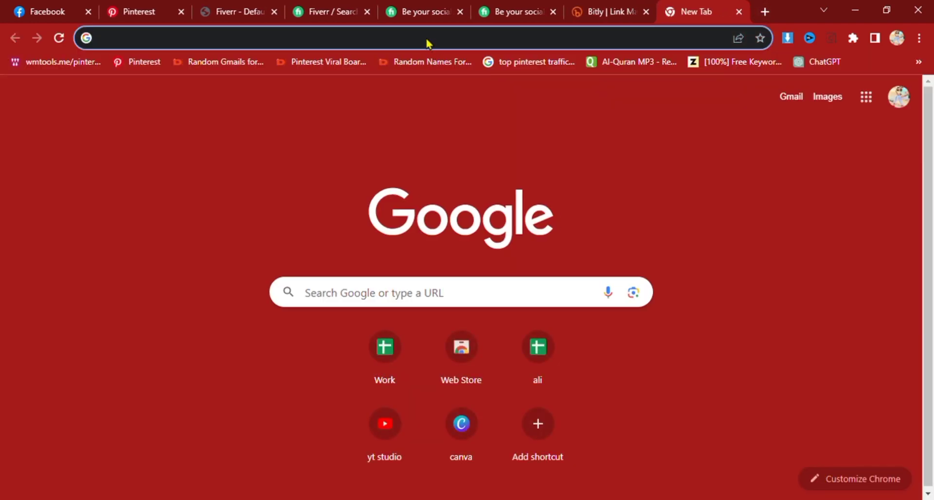
{"action": "key", "text": "ctrl+v"}
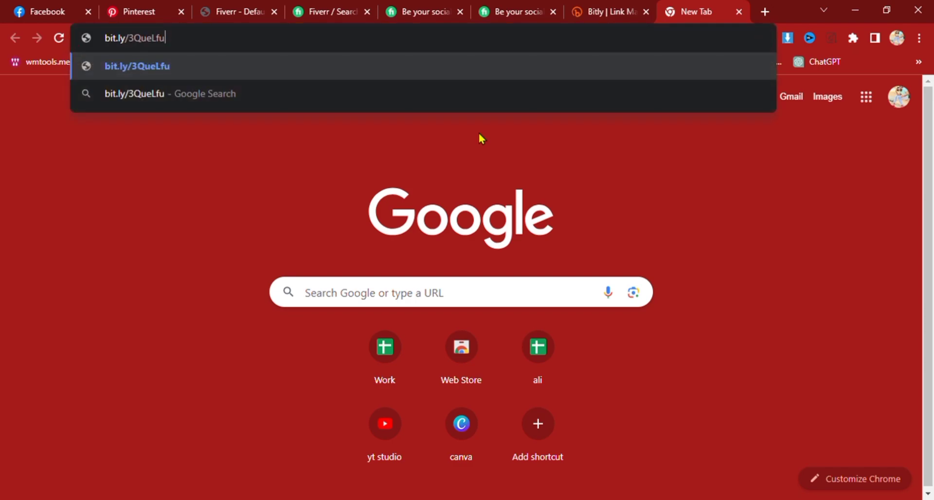
{"action": "key", "text": "Return"}
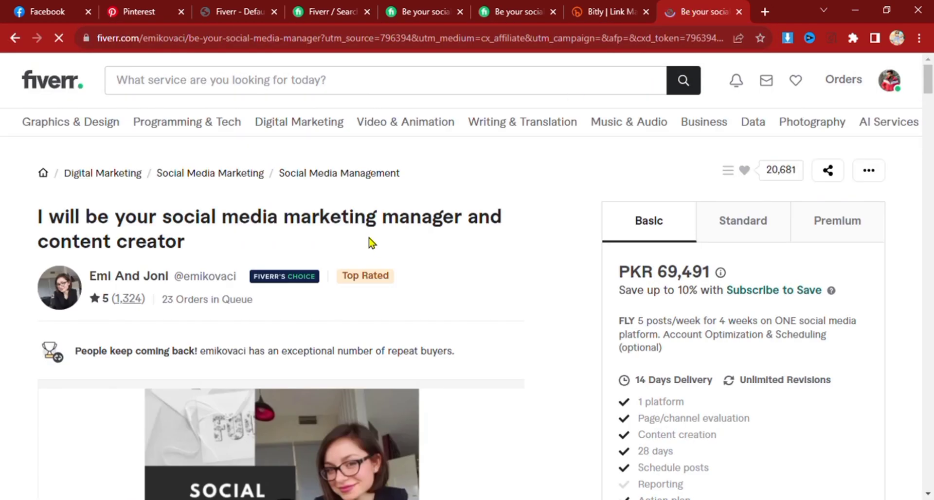
{"action": "left_click", "coordinate": [738, 11]}
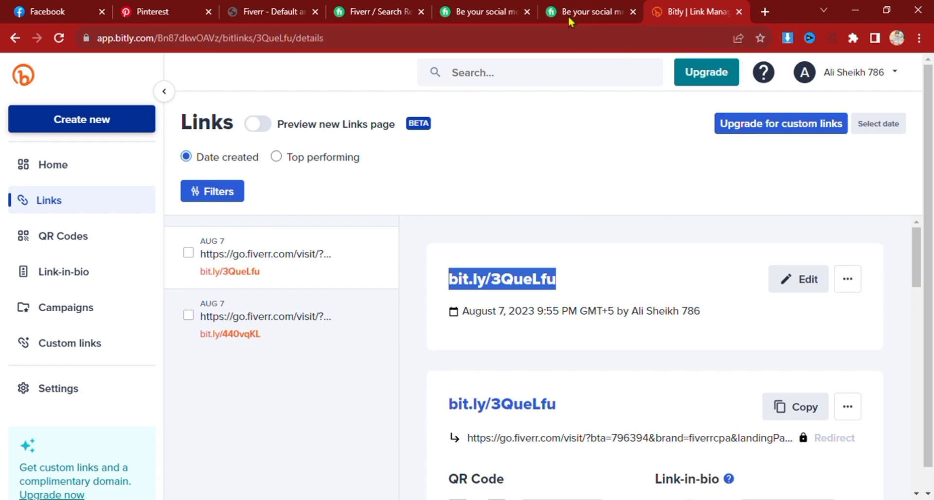
- Review the Pinterest business profile and the social media manager gig page on Fiverr
{"action": "left_click", "coordinate": [288, 6]}
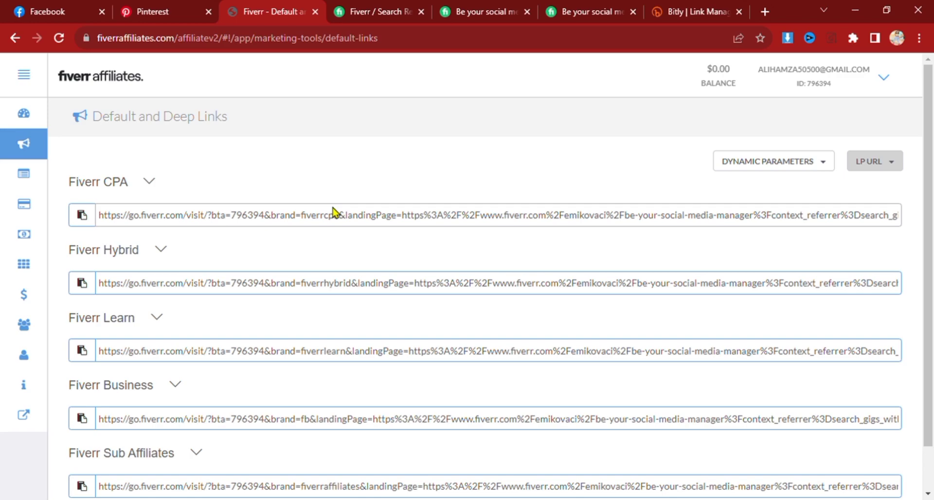
{"action": "left_click", "coordinate": [183, 10]}
{"action": "scroll", "coordinate": [525, 248], "scroll_direction": "up", "scroll_amount": 5}
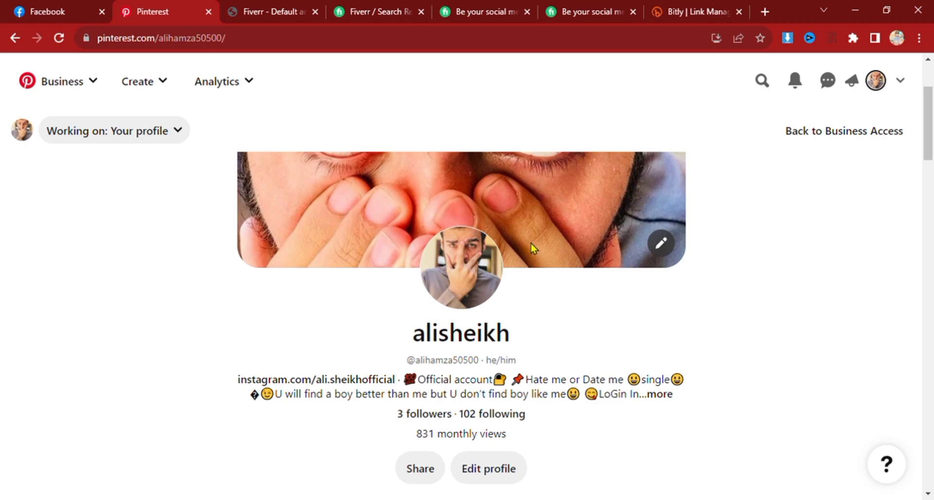
{"action": "left_click", "coordinate": [603, 11]}
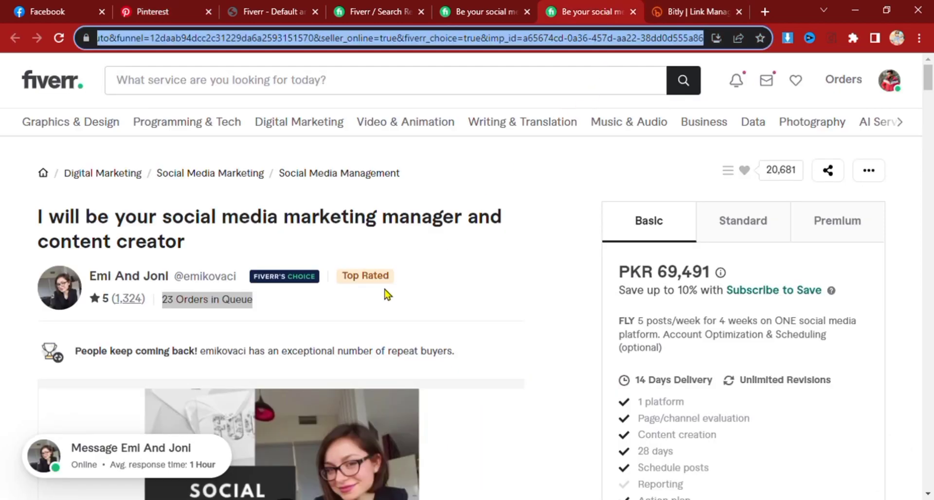
{"action": "scroll", "coordinate": [292, 311], "scroll_direction": "down", "scroll_amount": 4}
{"action": "scroll", "coordinate": [297, 270], "scroll_direction": "up", "scroll_amount": 5}
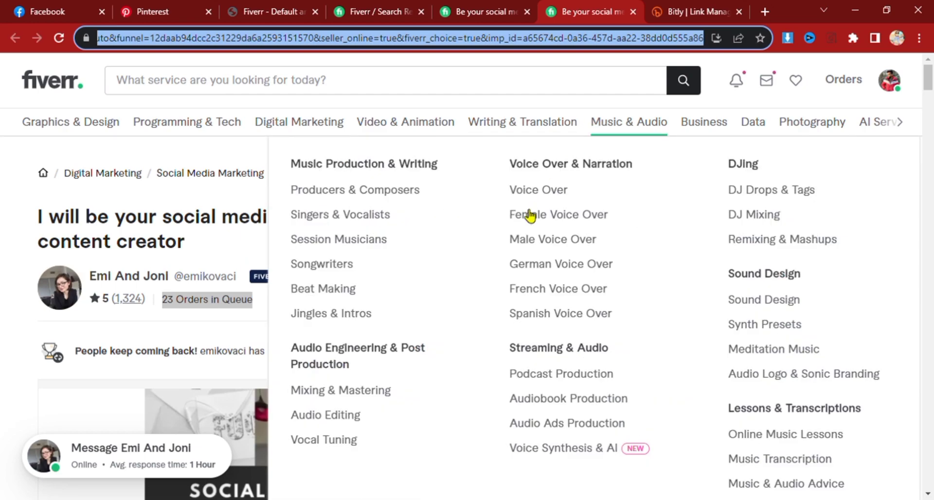
{"action": "scroll", "coordinate": [282, 305], "scroll_direction": "down", "scroll_amount": 3}
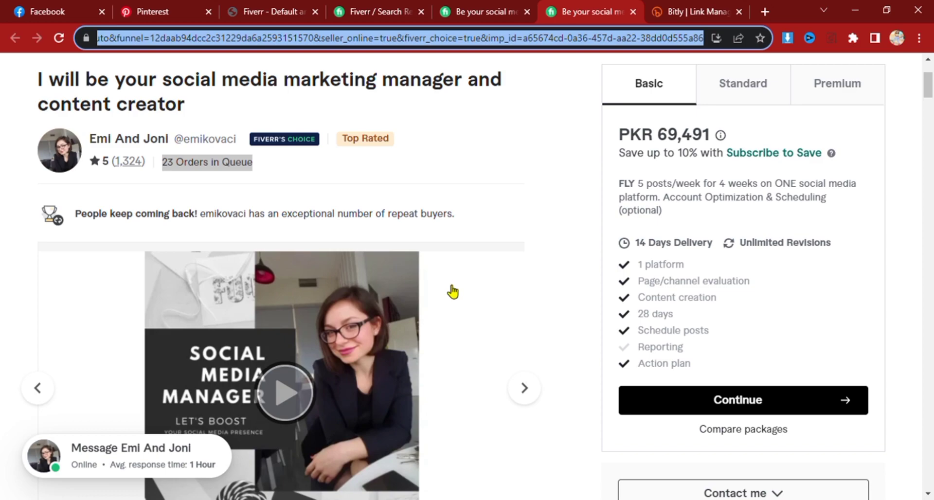
- Switch to Pinterest and start creating a new Pin for an Idea ad
{"action": "left_click", "coordinate": [156, 10]}
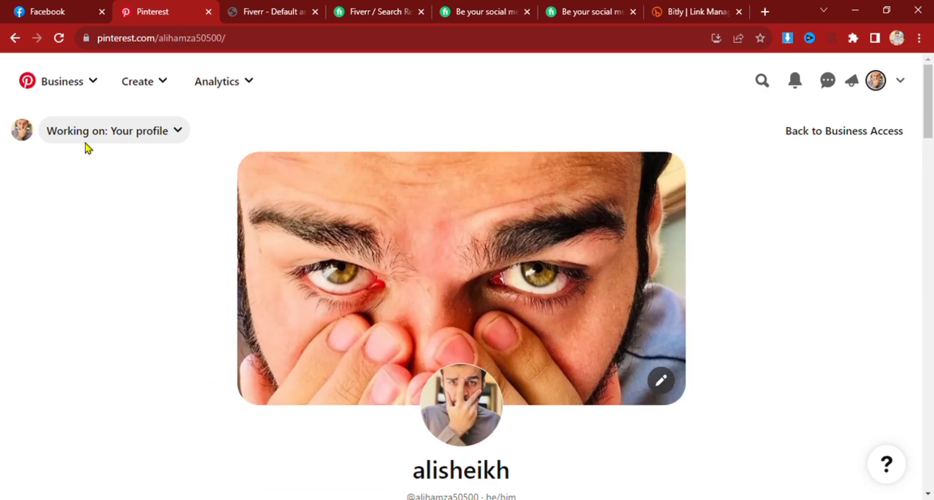
{"action": "left_click", "coordinate": [136, 84]}
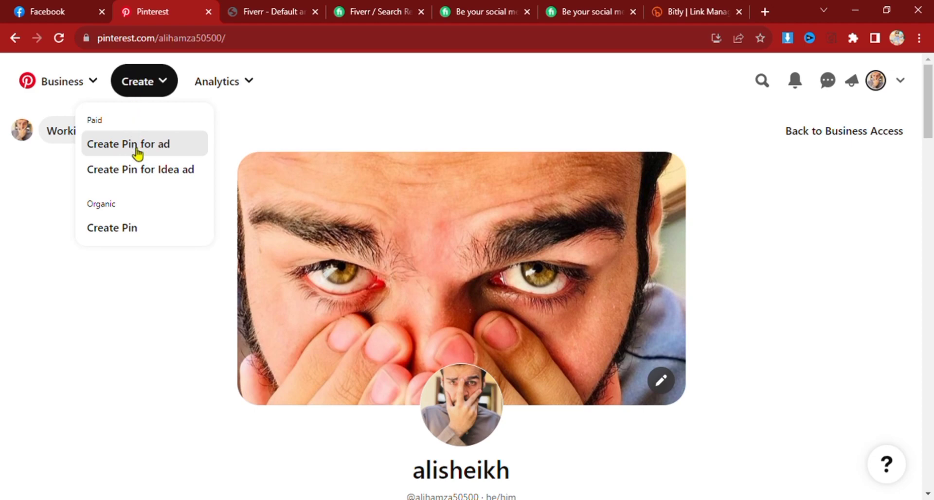
{"action": "left_click", "coordinate": [124, 171]}
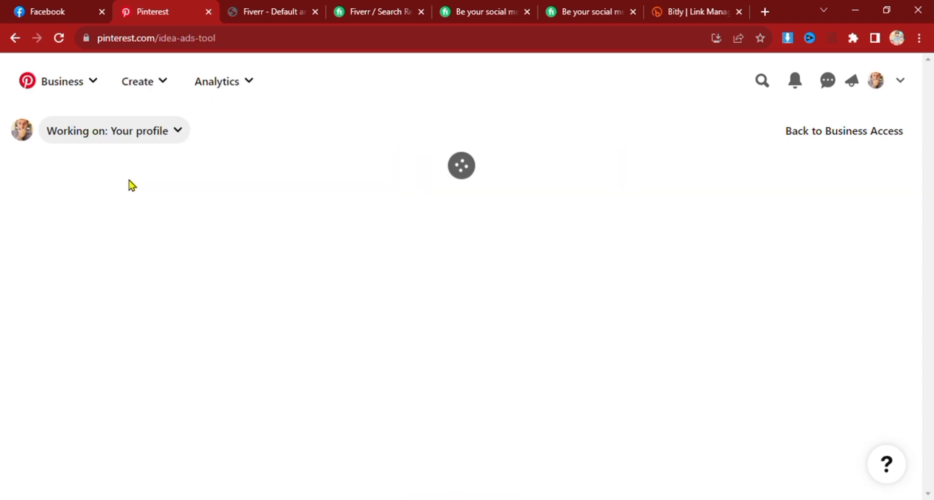
{"action": "left_click", "coordinate": [466, 287]}
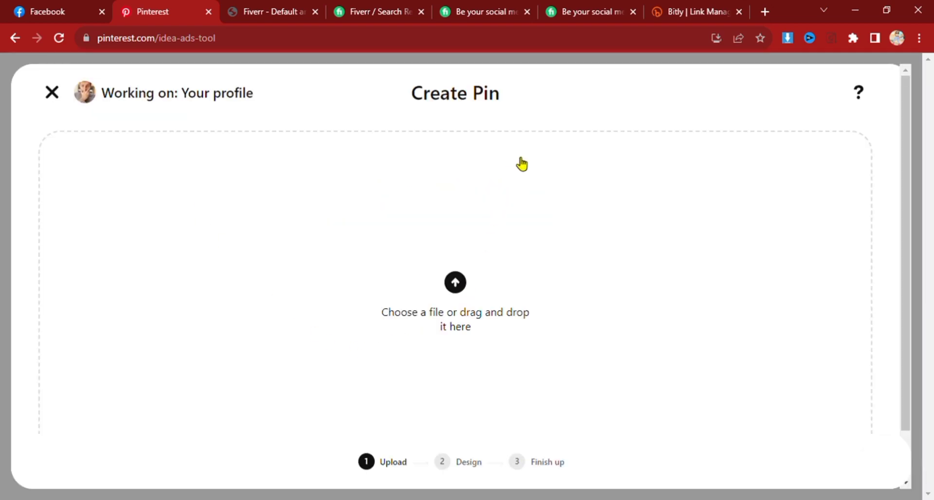
- Open the gig's Social Media Manager gallery image at full size on Fiverr and save it to the computer
{"action": "left_click", "coordinate": [501, 10]}
{"action": "scroll", "coordinate": [417, 300], "scroll_direction": "down", "scroll_amount": 5}
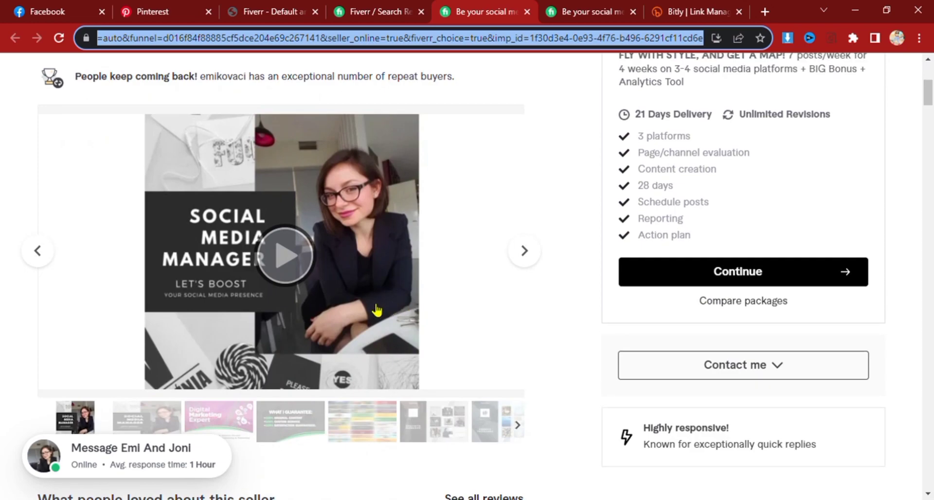
{"action": "left_click", "coordinate": [522, 265]}
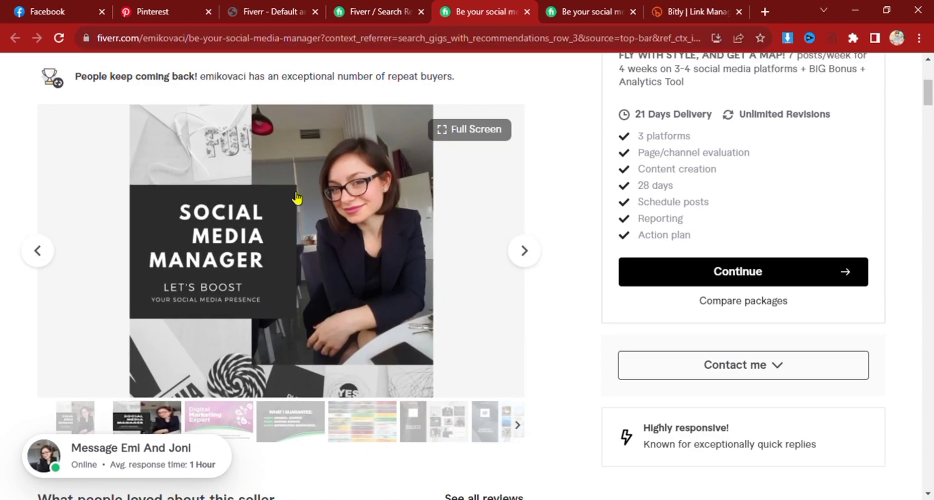
{"action": "left_click", "coordinate": [316, 224]}
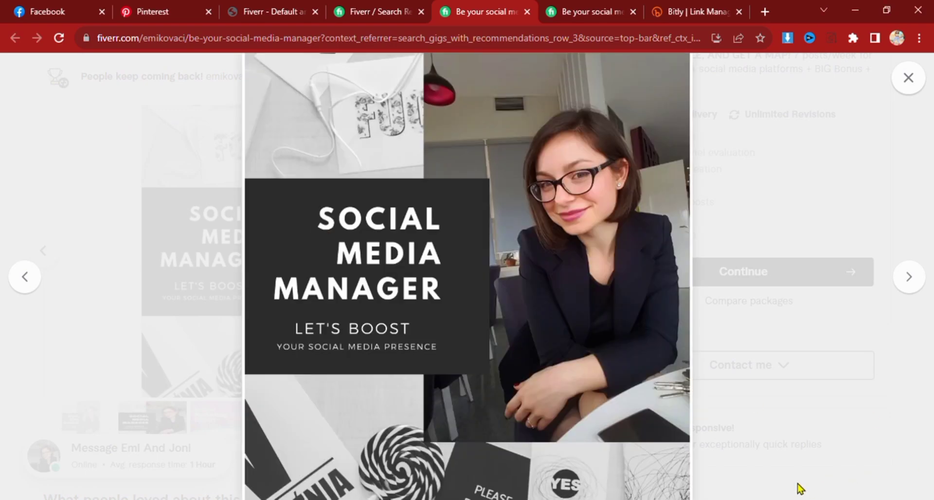
- Switch to Pinterest, upload the saved Social Media Manager image to the Pin, and continue from the design stage to the finishing details
{"action": "left_click", "coordinate": [277, 10]}
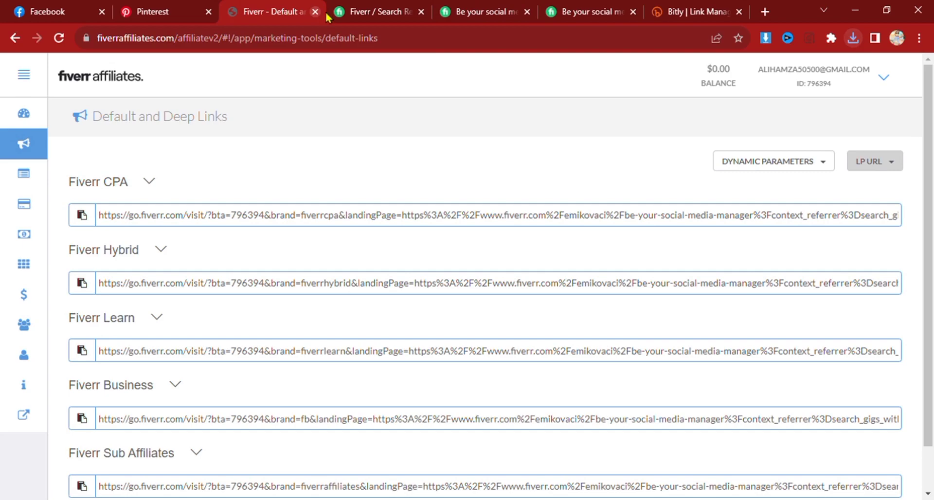
{"action": "left_click", "coordinate": [192, 7]}
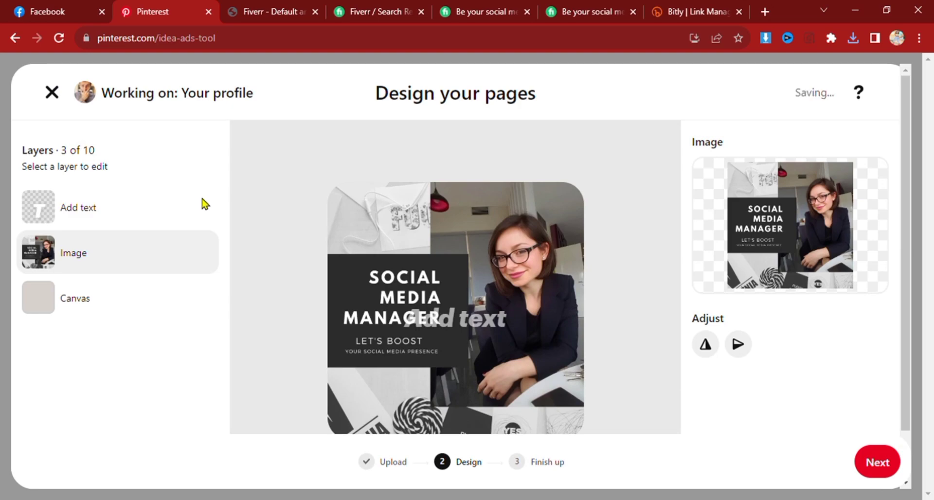
{"action": "scroll", "coordinate": [682, 410], "scroll_direction": "down", "scroll_amount": 1}
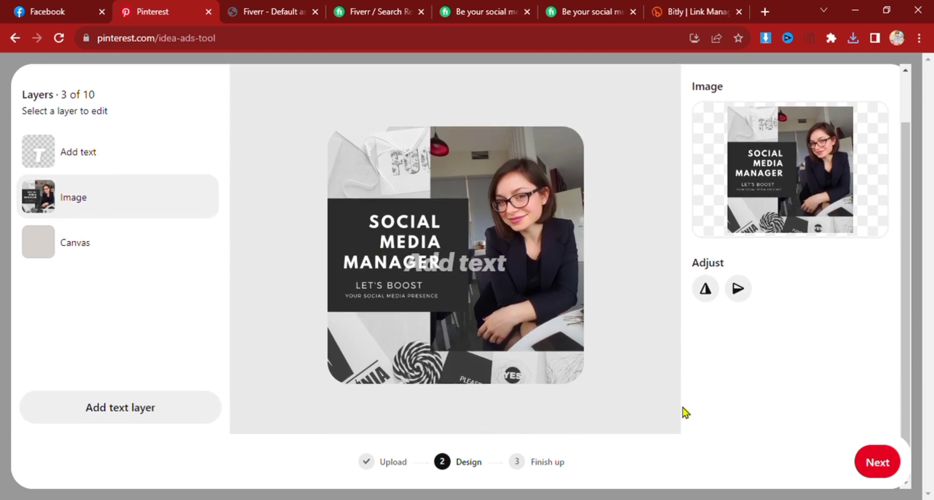
{"action": "left_click", "coordinate": [871, 467]}
- Copy the gig title "I will be your social media marketing manager and content creator" from Fiverr and use it as the Pin's title
{"action": "left_click", "coordinate": [459, 123]}
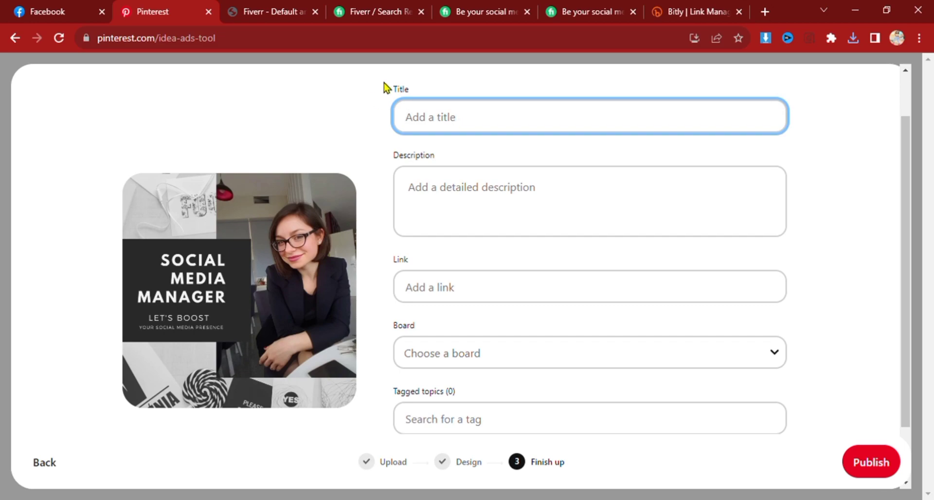
{"action": "left_click", "coordinate": [554, 10]}
{"action": "scroll", "coordinate": [158, 152], "scroll_direction": "up", "scroll_amount": 3}
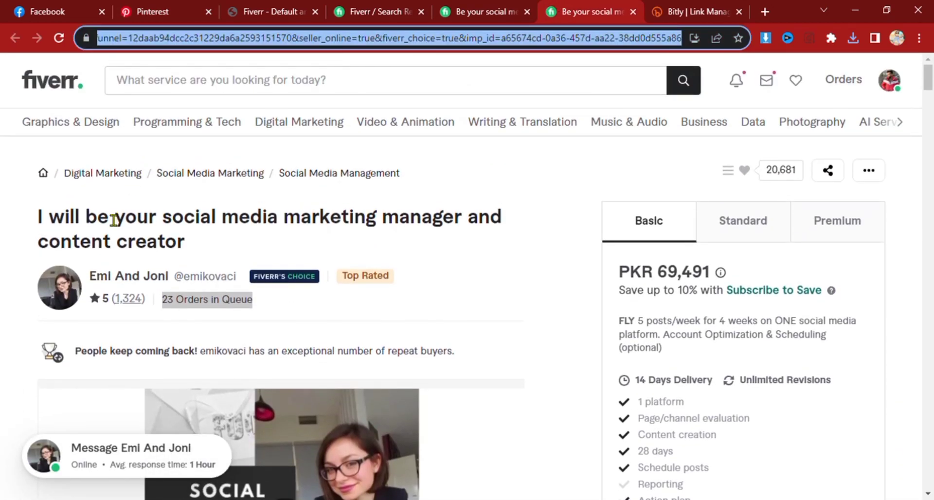
{"action": "triple_click", "coordinate": [100, 224]}
{"action": "key", "text": "ctrl+c"}
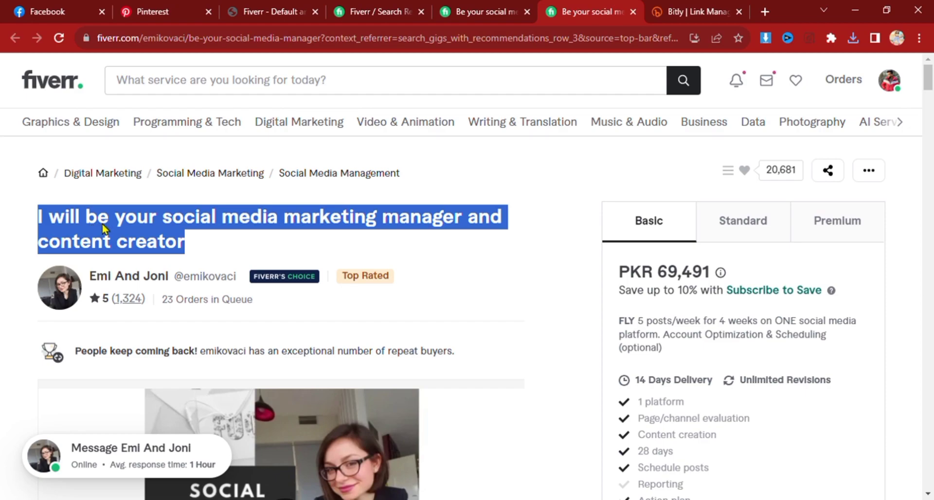
{"action": "left_click", "coordinate": [151, 10]}
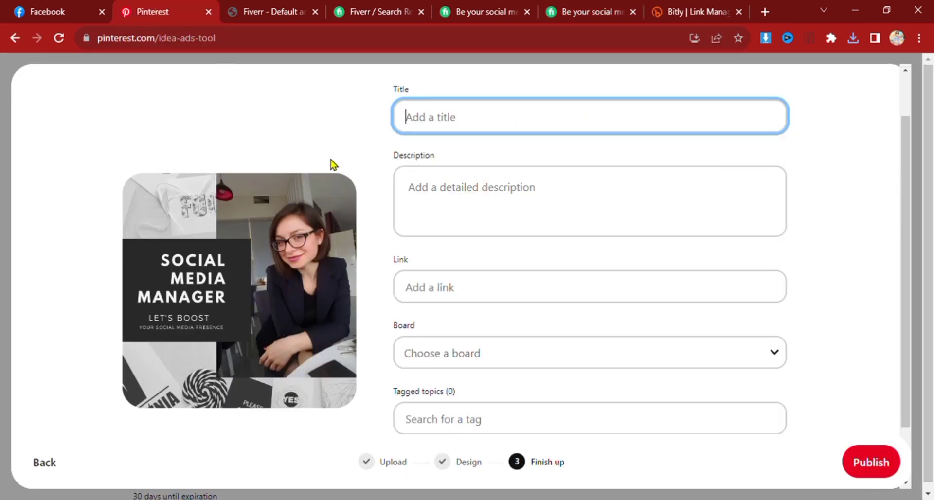
{"action": "left_click", "coordinate": [424, 187]}
{"action": "left_click", "coordinate": [422, 120]}
{"action": "key", "text": "ctrl+v"}
- Copy the marketing services list, from "Optimizing your social media accounts" to "and much more!", from the Fiverr gig into the Pin's description
{"action": "left_click", "coordinate": [443, 198]}
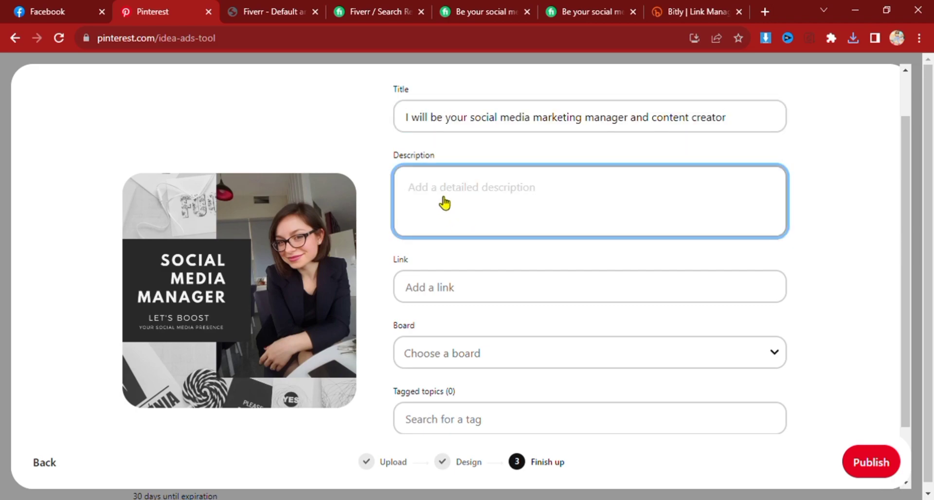
{"action": "left_click", "coordinate": [590, 13]}
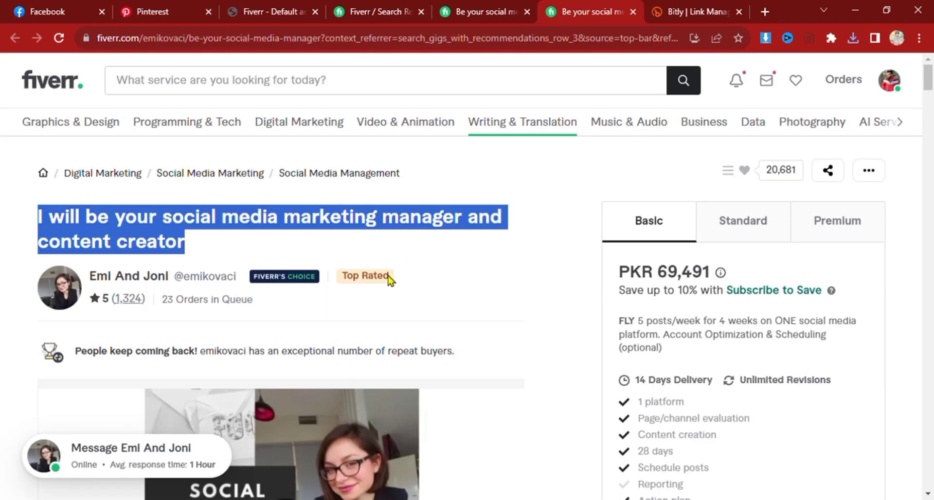
{"action": "scroll", "coordinate": [404, 262], "scroll_direction": "down", "scroll_amount": 15}
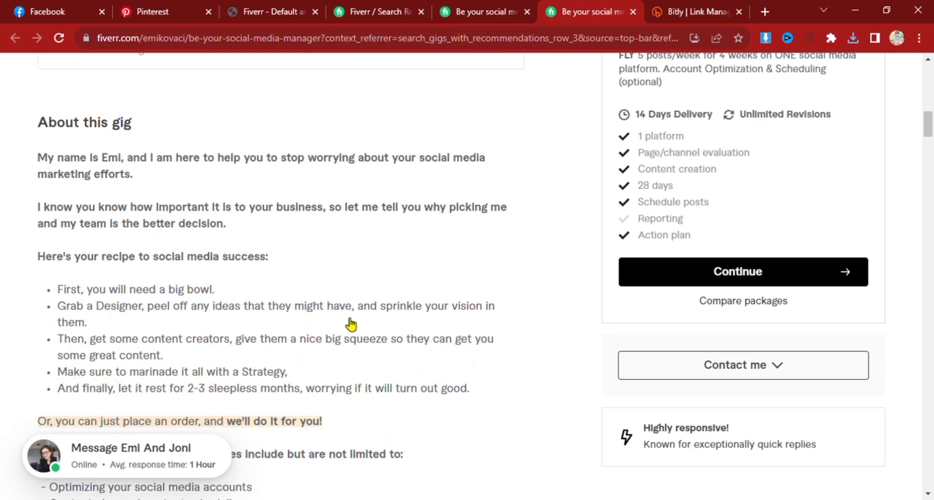
{"action": "scroll", "coordinate": [57, 290], "scroll_direction": "down", "scroll_amount": 1}
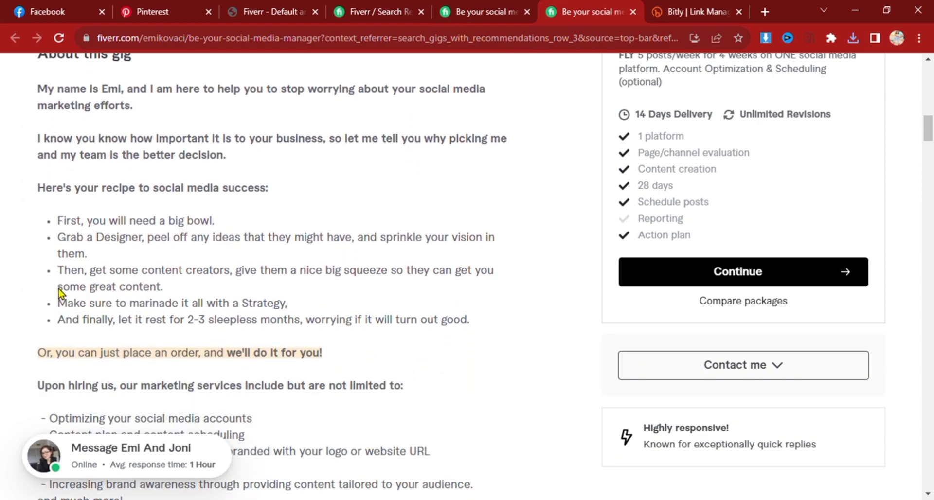
{"action": "scroll", "coordinate": [58, 292], "scroll_direction": "down", "scroll_amount": 3}
{"action": "left_click_drag", "start_coordinate": [49, 283], "coordinate": [141, 372]}
{"action": "key", "text": "ctrl+c"}
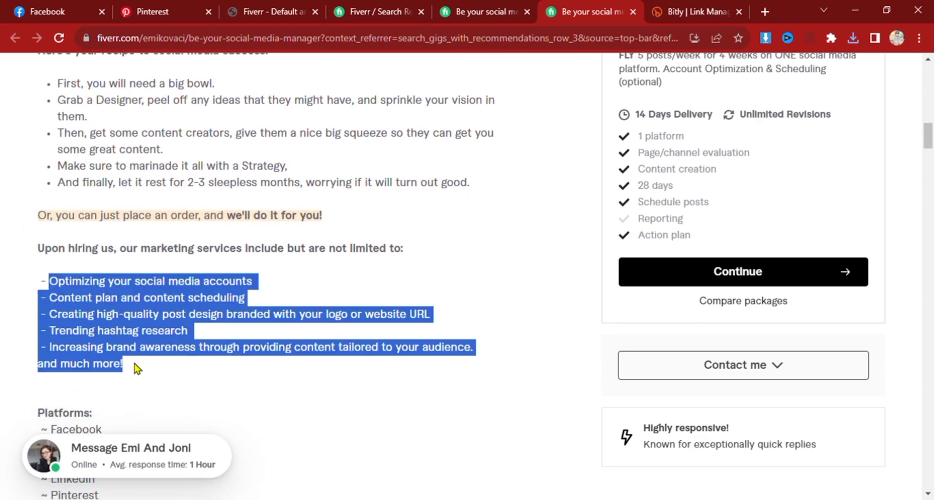
{"action": "left_click", "coordinate": [149, 7]}
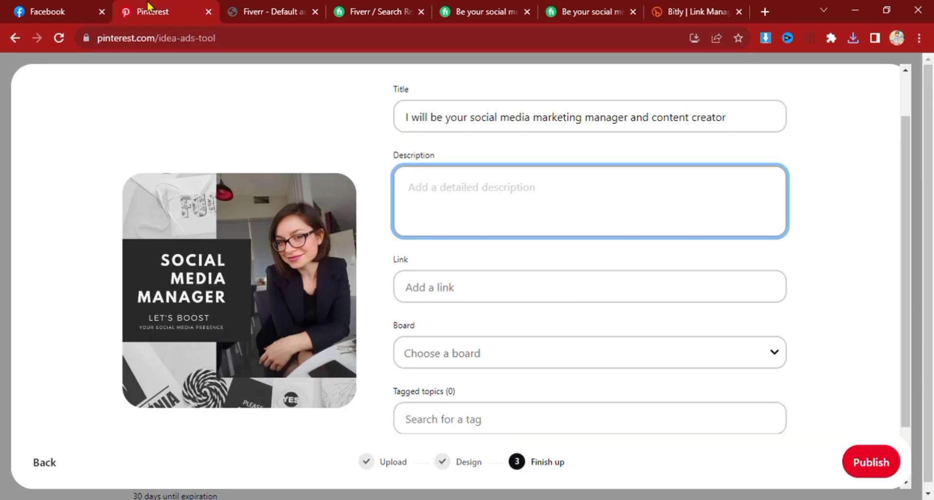
{"action": "left_click", "coordinate": [464, 199]}
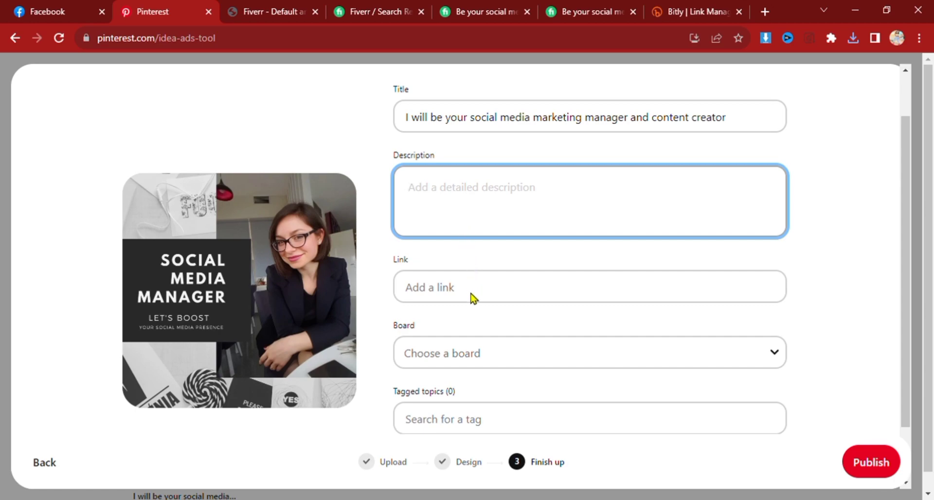
{"action": "key", "text": "ctrl+v"}
{"action": "scroll", "coordinate": [444, 246], "scroll_direction": "down", "scroll_amount": 3}
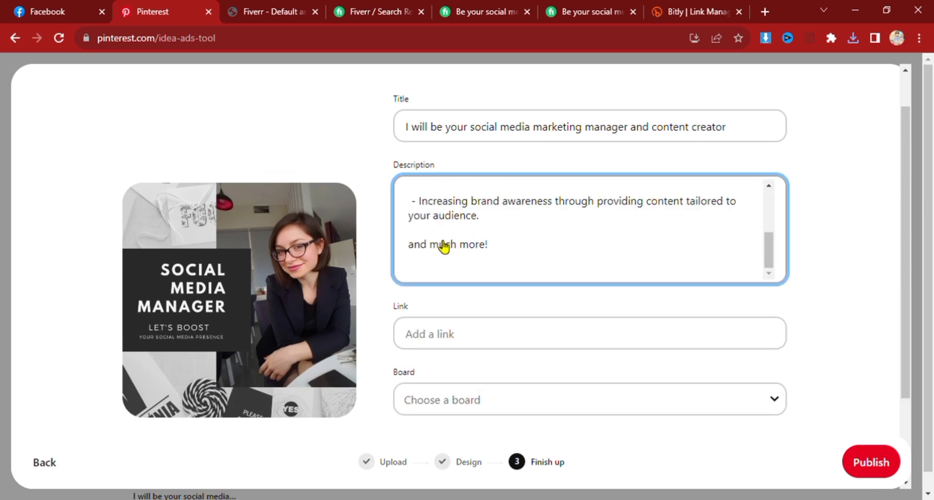
{"action": "scroll", "coordinate": [443, 246], "scroll_direction": "down", "scroll_amount": 1}
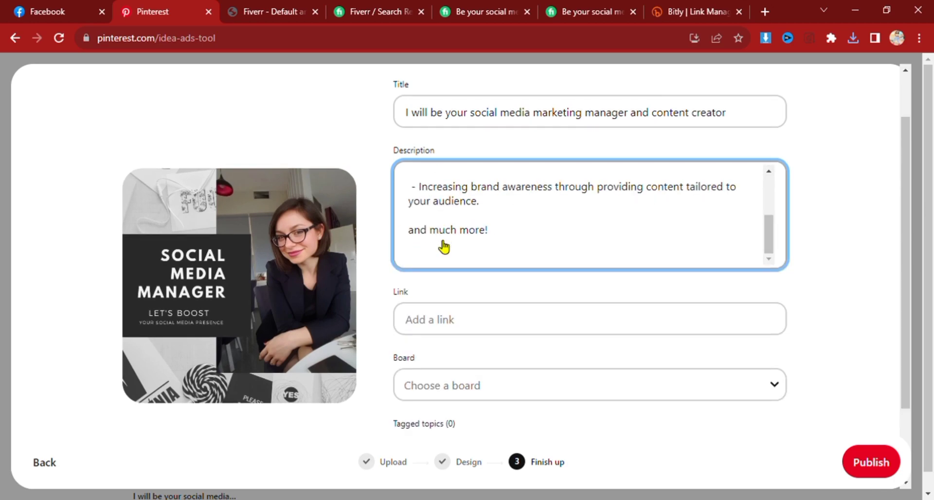
- Remove the blank lines between the listed services in the Pin's description
{"action": "left_click", "coordinate": [438, 215]}
{"action": "key", "text": "BackSpace"}
{"action": "scroll", "coordinate": [437, 222], "scroll_direction": "down", "scroll_amount": 1}
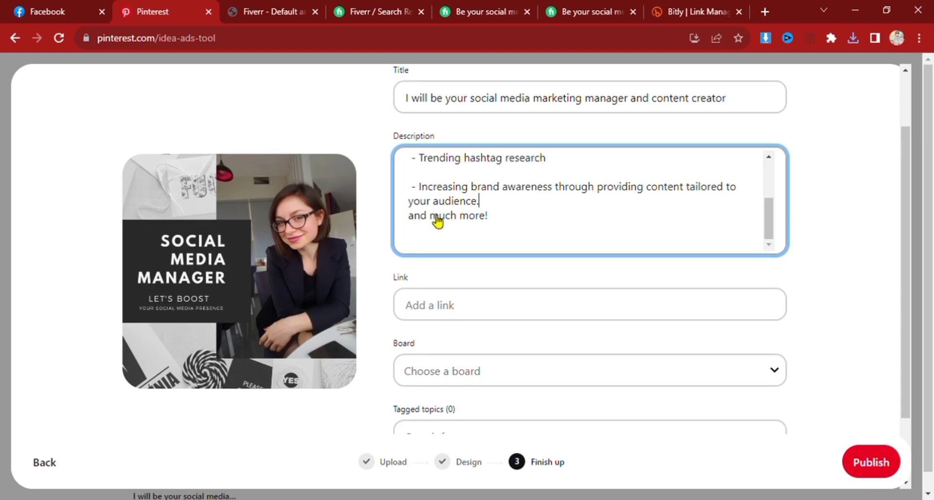
{"action": "scroll", "coordinate": [438, 218], "scroll_direction": "up", "scroll_amount": 3}
{"action": "scroll", "coordinate": [451, 250], "scroll_direction": "down", "scroll_amount": 3}
{"action": "left_click", "coordinate": [455, 191]}
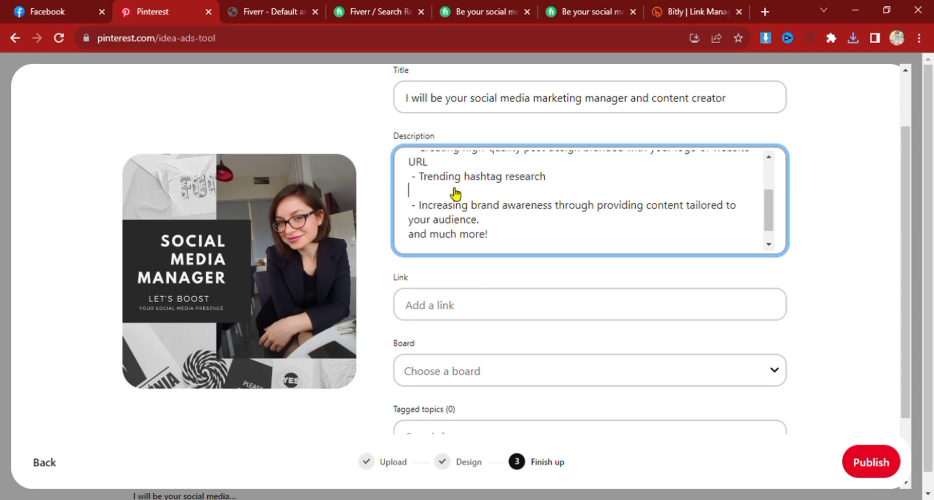
{"action": "key", "text": "BackSpace"}
{"action": "scroll", "coordinate": [522, 199], "scroll_direction": "up", "scroll_amount": 3}
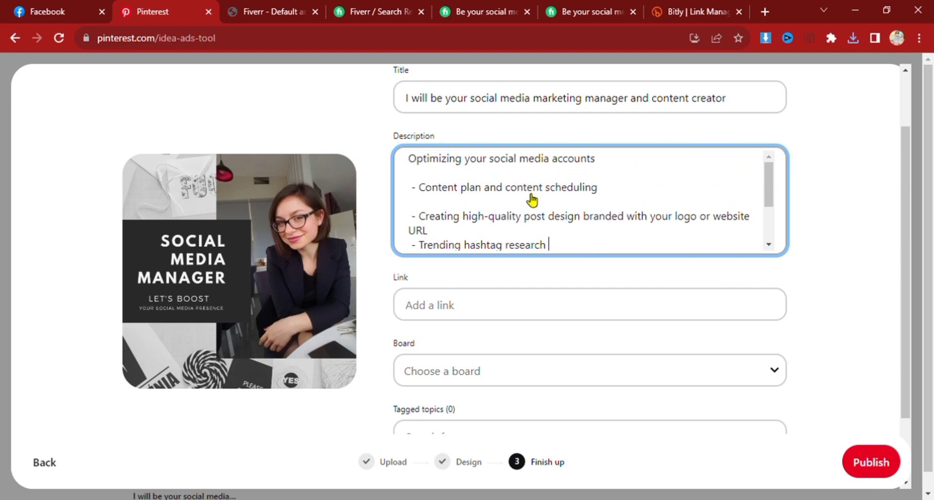
{"action": "left_click", "coordinate": [481, 205]}
{"action": "key", "text": "BackSpace"}
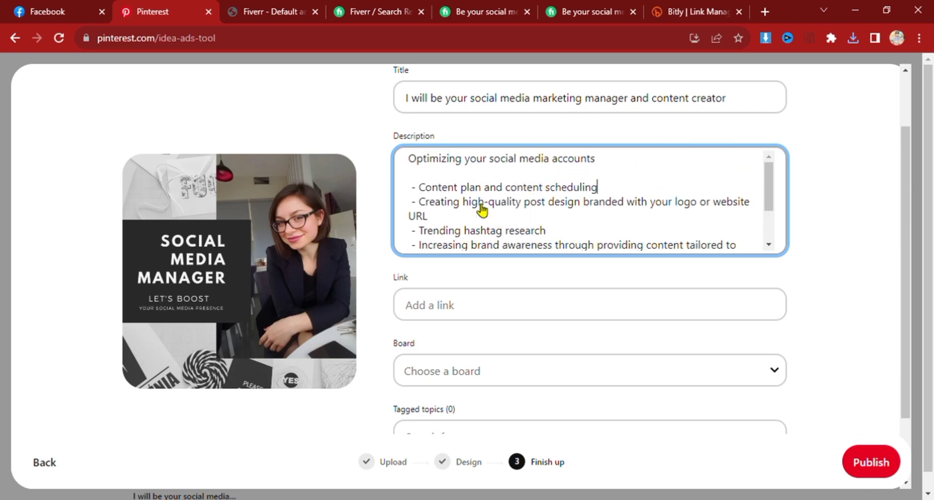
{"action": "scroll", "coordinate": [472, 214], "scroll_direction": "up", "scroll_amount": 2}
{"action": "left_click", "coordinate": [460, 243]}
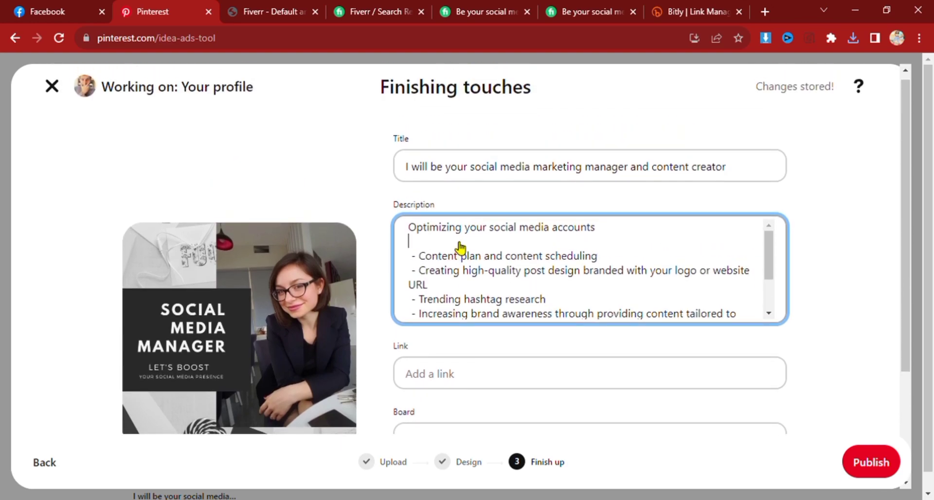
{"action": "key", "text": "BackSpace"}
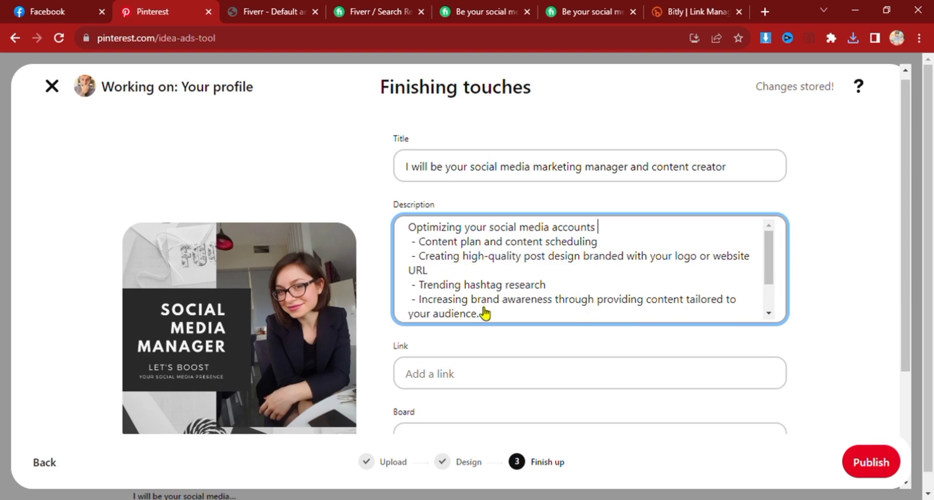
{"action": "scroll", "coordinate": [483, 313], "scroll_direction": "down", "scroll_amount": 2}
{"action": "scroll", "coordinate": [535, 326], "scroll_direction": "down", "scroll_amount": 1}
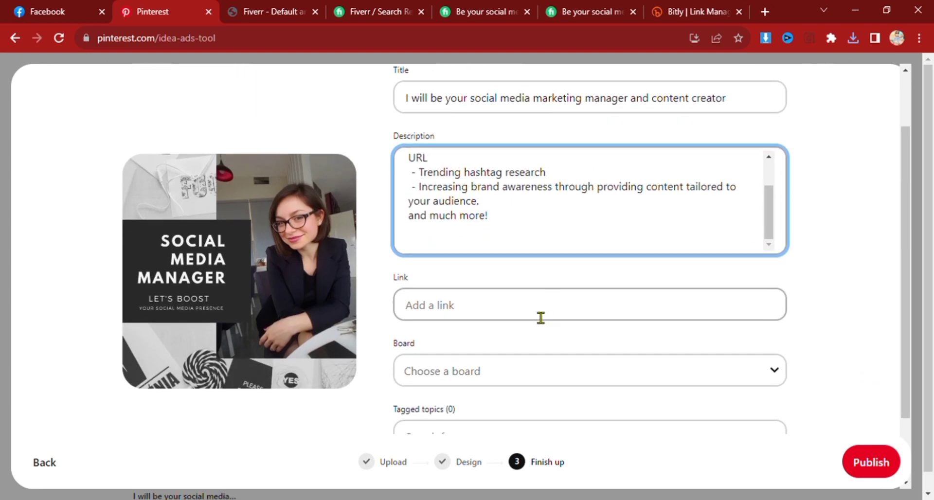
- Get the short link from Bitly and set bit.ly/3QueLfu as the Pin's link
{"action": "left_click_drag", "start_coordinate": [397, 277], "coordinate": [428, 286]}
{"action": "left_click", "coordinate": [457, 319]}
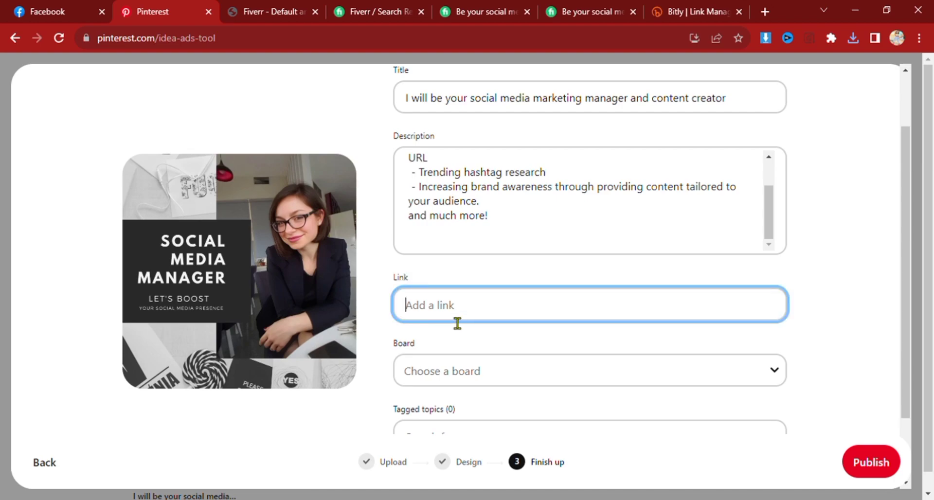
{"action": "left_click", "coordinate": [705, 9]}
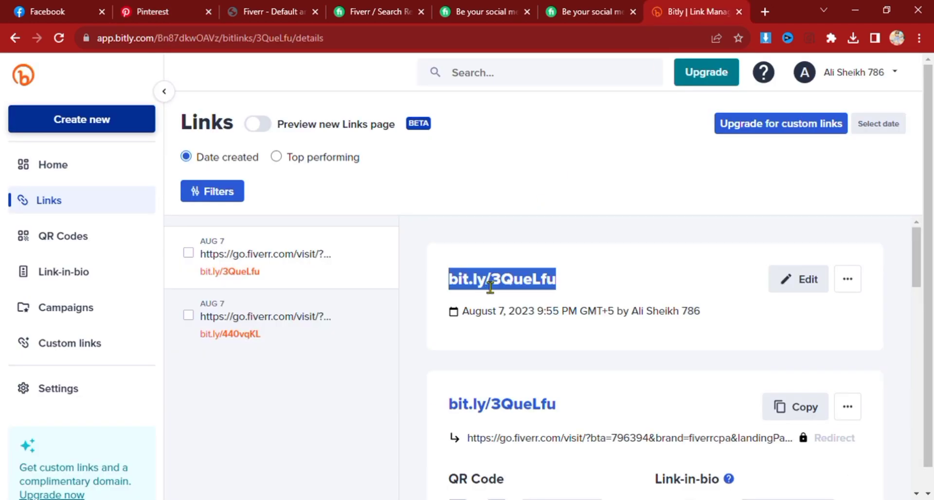
{"action": "left_click", "coordinate": [184, 9]}
{"action": "type", "text": "bit.ly/3QueLfu"}
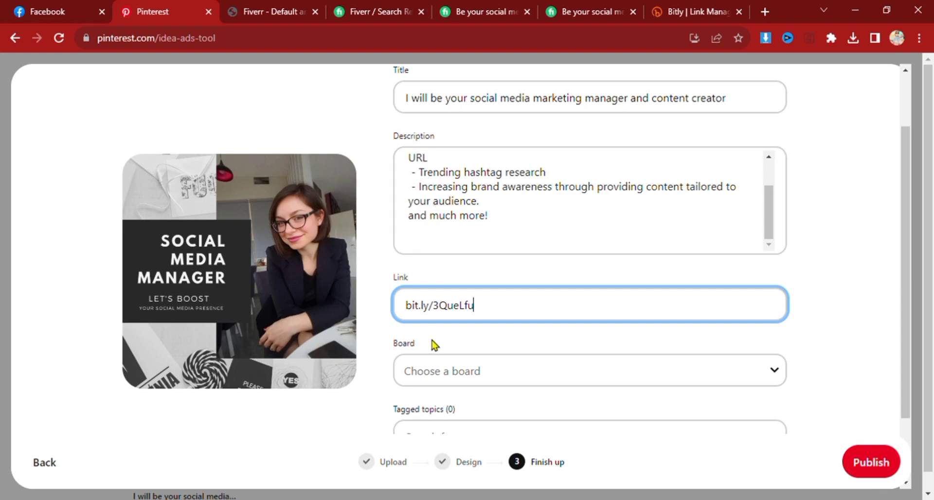
- Choose the "youtube" board for the Pin
{"action": "left_click", "coordinate": [414, 378]}
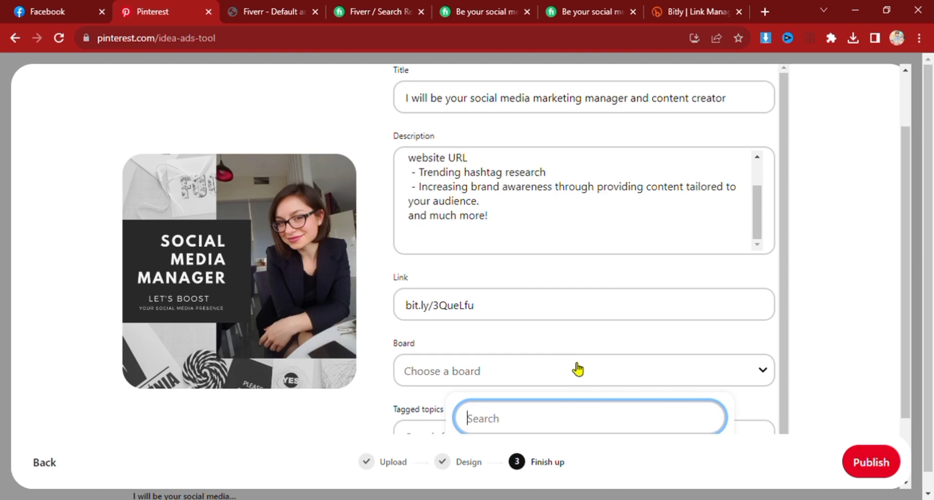
{"action": "scroll", "coordinate": [650, 356], "scroll_direction": "down", "scroll_amount": 5}
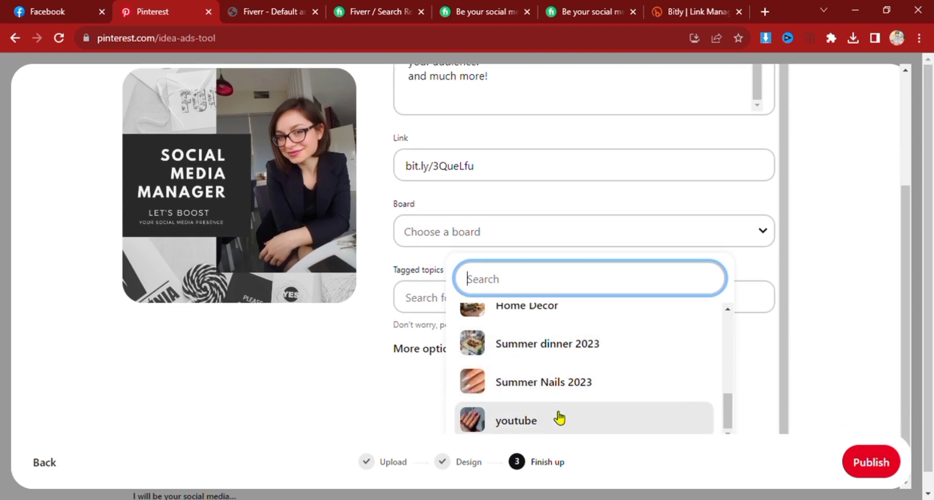
{"action": "left_click", "coordinate": [559, 418]}
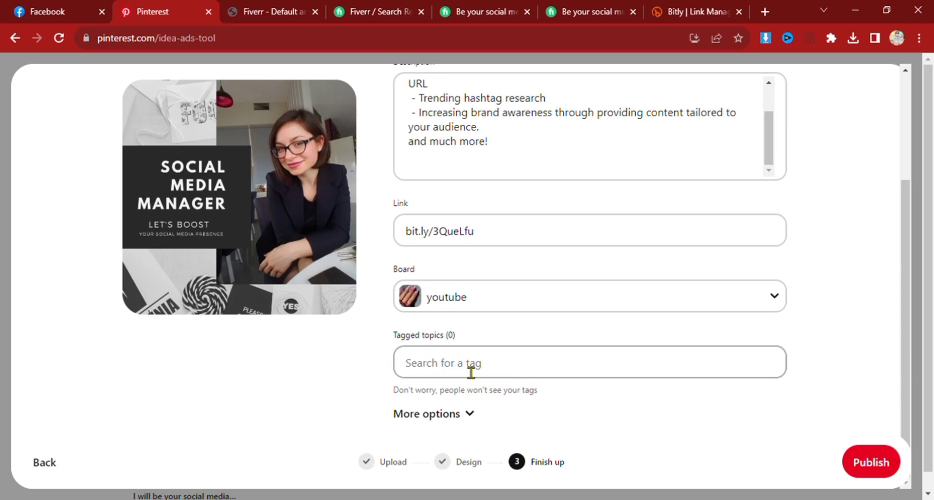
- Find the topic "Social Media" by searching the Pin's tagged topics for "socia" and add it as a tag
{"action": "left_click", "coordinate": [470, 372]}
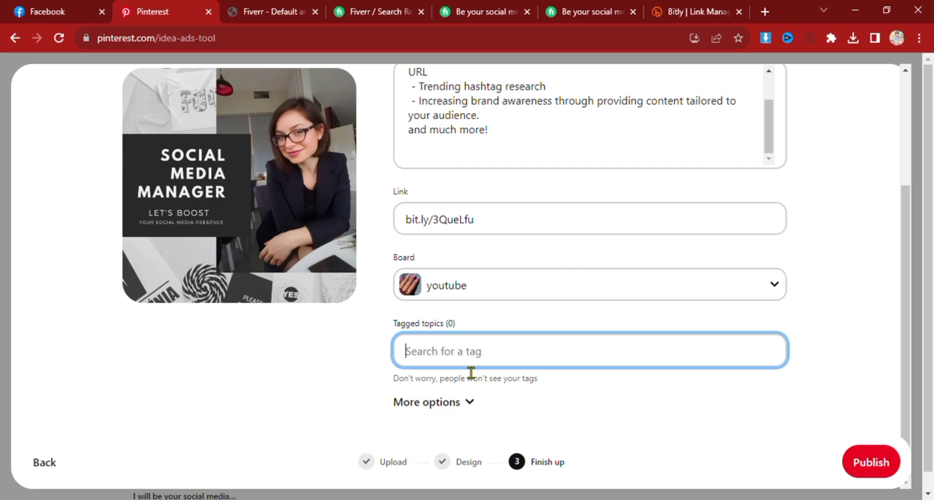
{"action": "type", "text": "sc"}
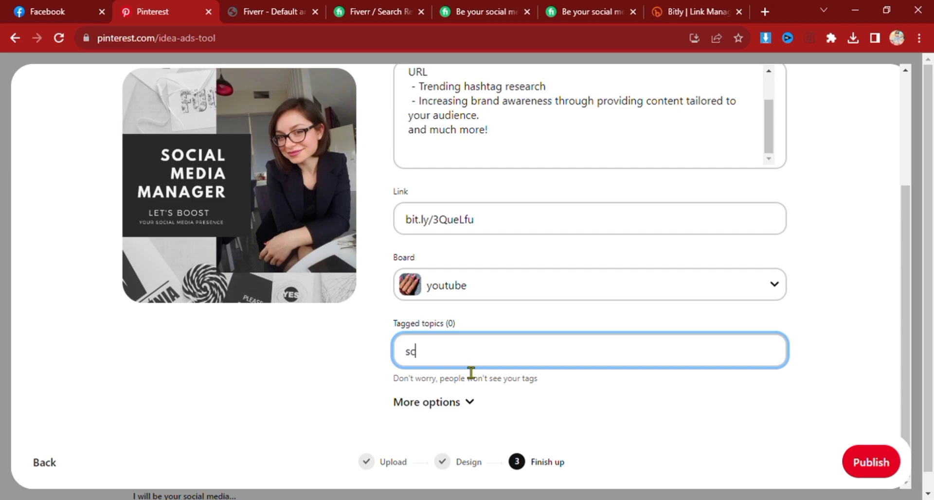
{"action": "type", "text": "oi"}
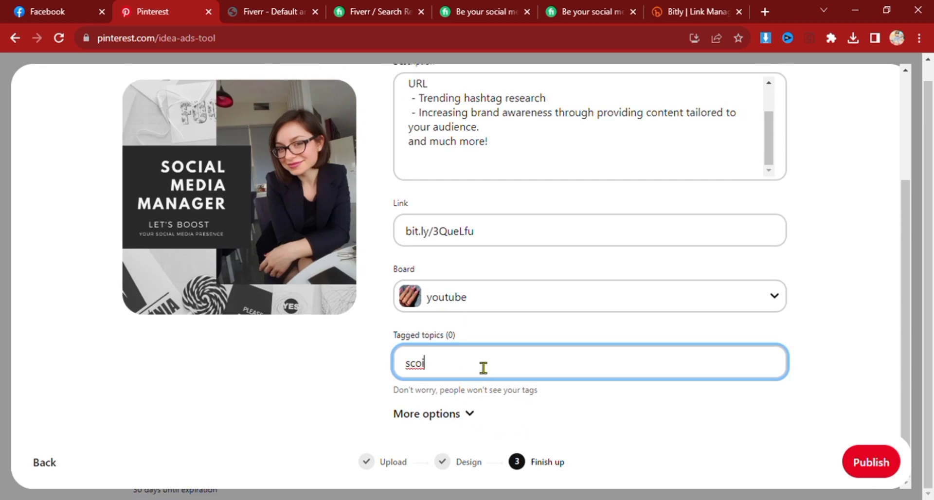
{"action": "key", "text": "BackSpace"}
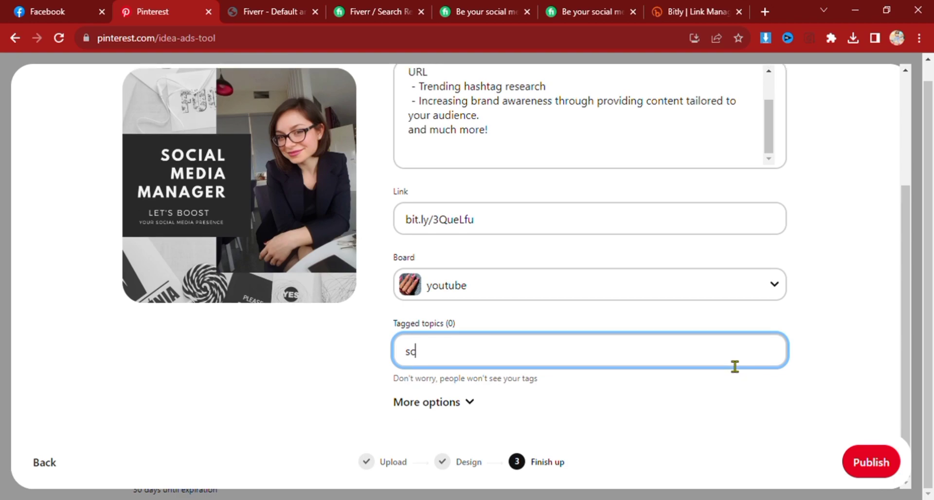
{"action": "key", "text": "BackSpace"}
{"action": "type", "text": "oc"}
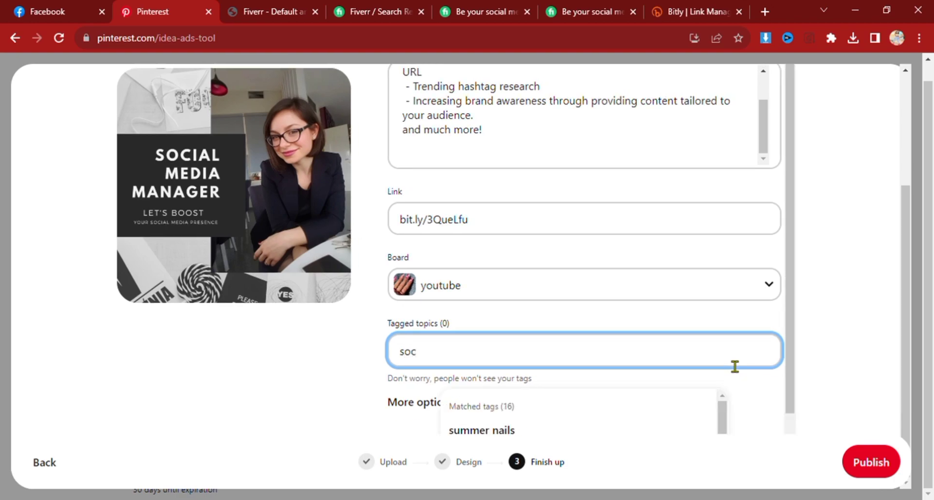
{"action": "type", "text": "ia"}
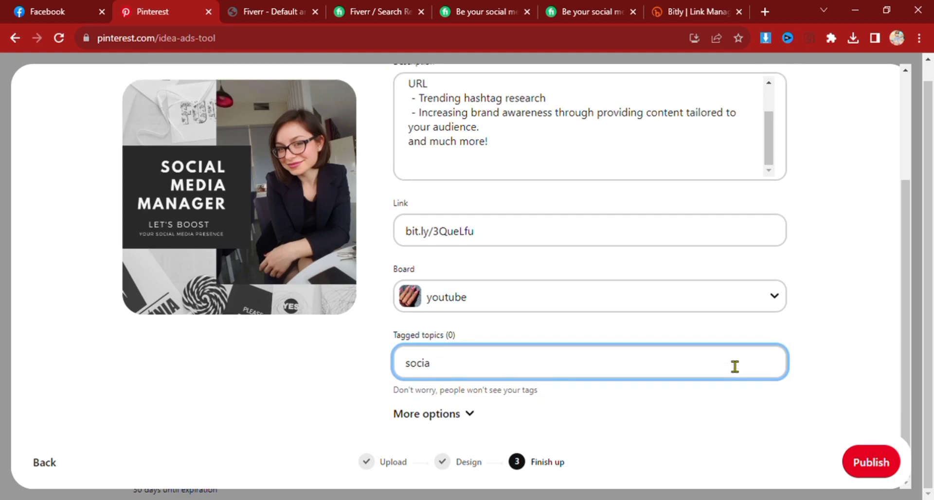
{"action": "scroll", "coordinate": [559, 365], "scroll_direction": "down", "scroll_amount": 2}
{"action": "scroll", "coordinate": [546, 371], "scroll_direction": "up", "scroll_amount": 2}
{"action": "left_click", "coordinate": [544, 370]}
- Add the tagged topic "Social Stories" to the Pin and publish the Pin
{"action": "left_click", "coordinate": [506, 359]}
{"action": "type", "text": "so"}
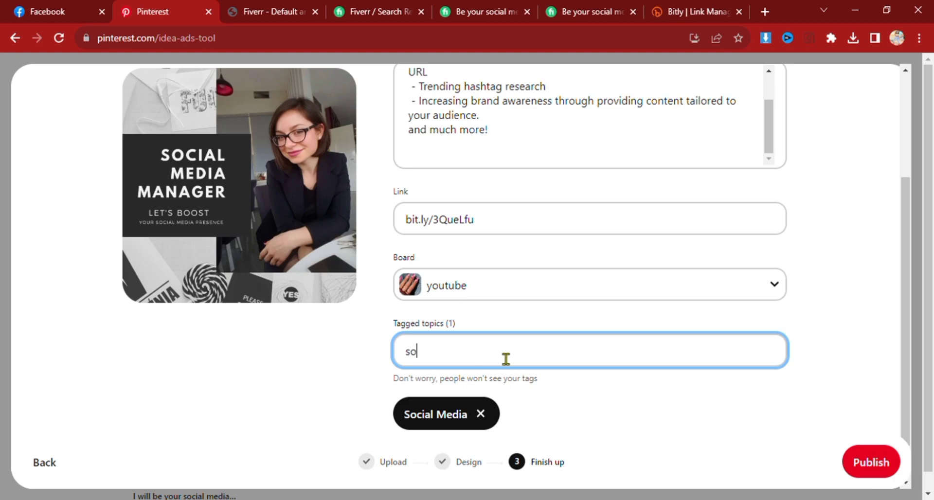
{"action": "type", "text": "cia"}
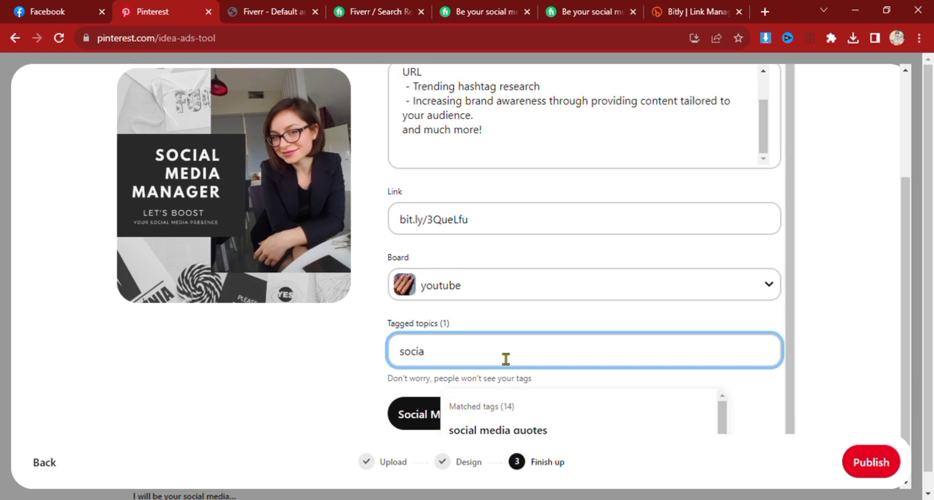
{"action": "scroll", "coordinate": [530, 419], "scroll_direction": "down", "scroll_amount": 3}
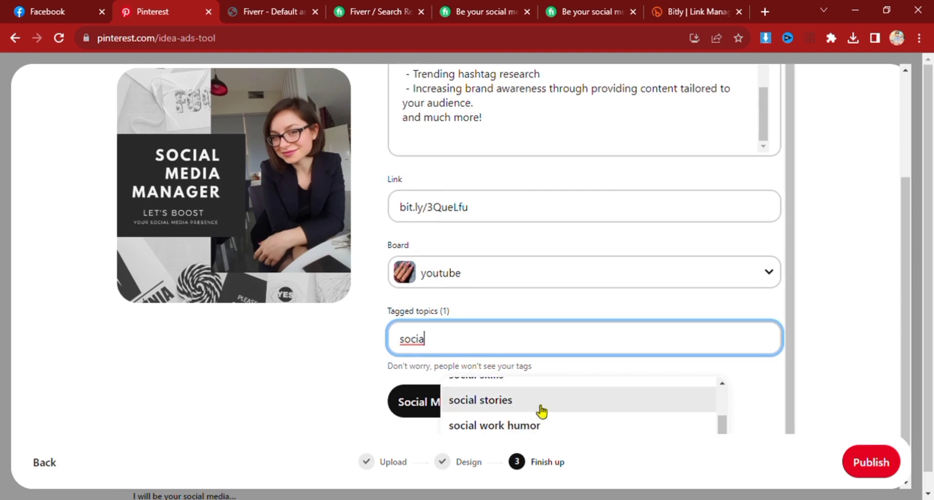
{"action": "left_click", "coordinate": [541, 402]}
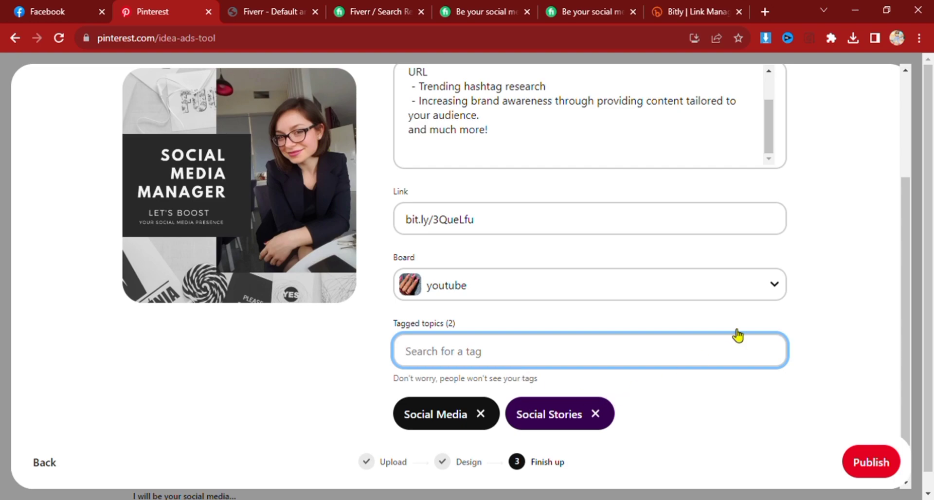
{"action": "left_click", "coordinate": [882, 463]}
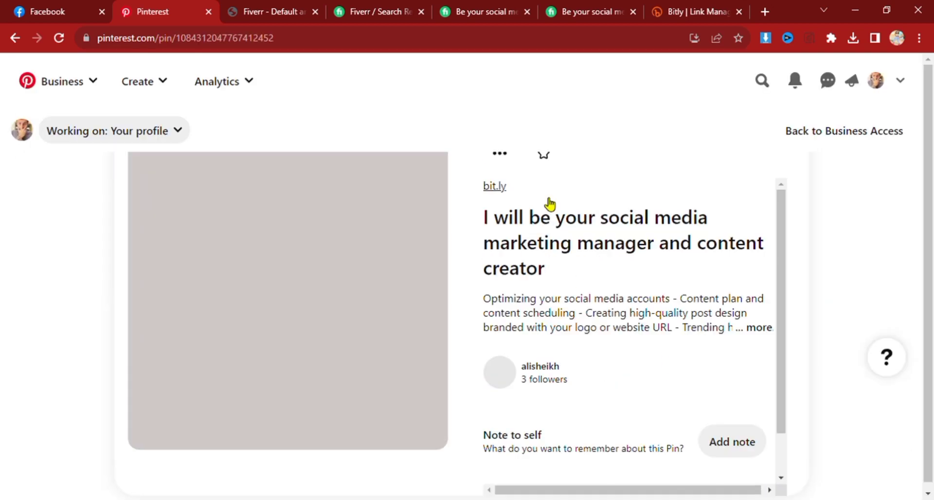
- Return to the Fiverr search results and examine the ratings and review counts of the social media manager gigs
{"action": "left_click", "coordinate": [382, 12]}
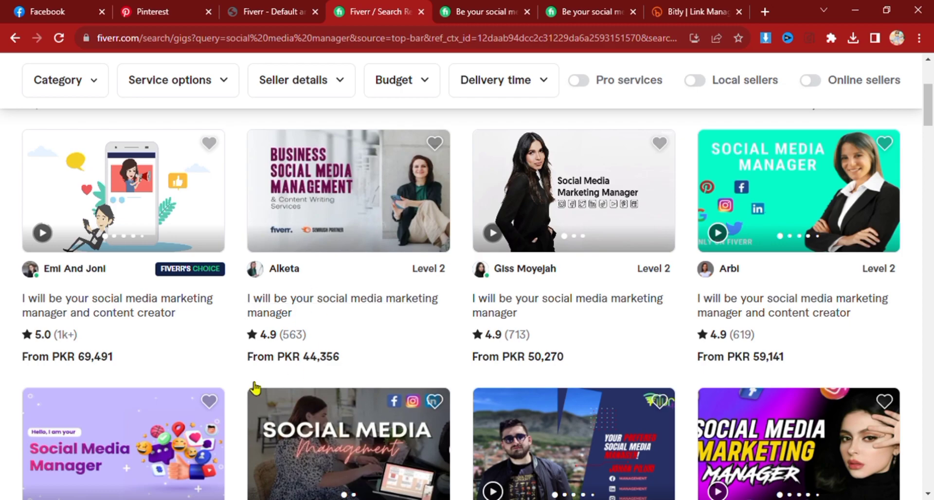
{"action": "double_click", "coordinate": [268, 334]}
{"action": "left_click_drag", "start_coordinate": [508, 342], "coordinate": [534, 344]}
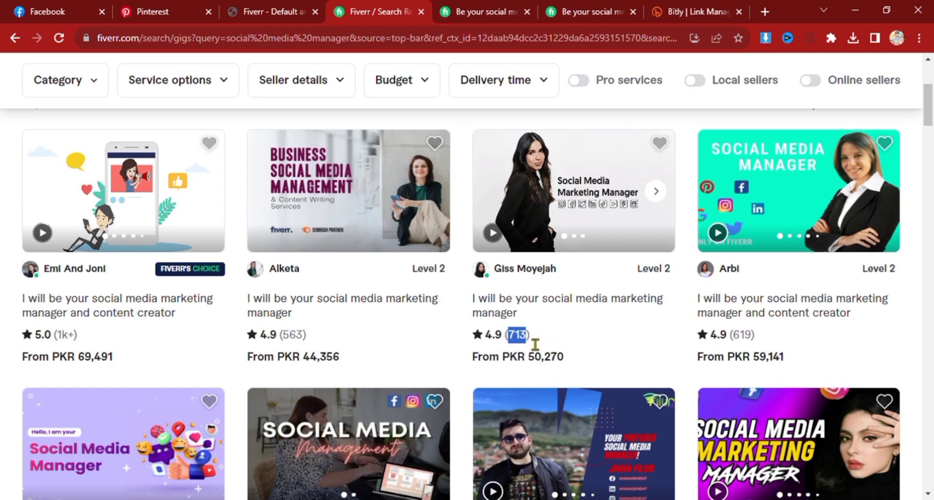